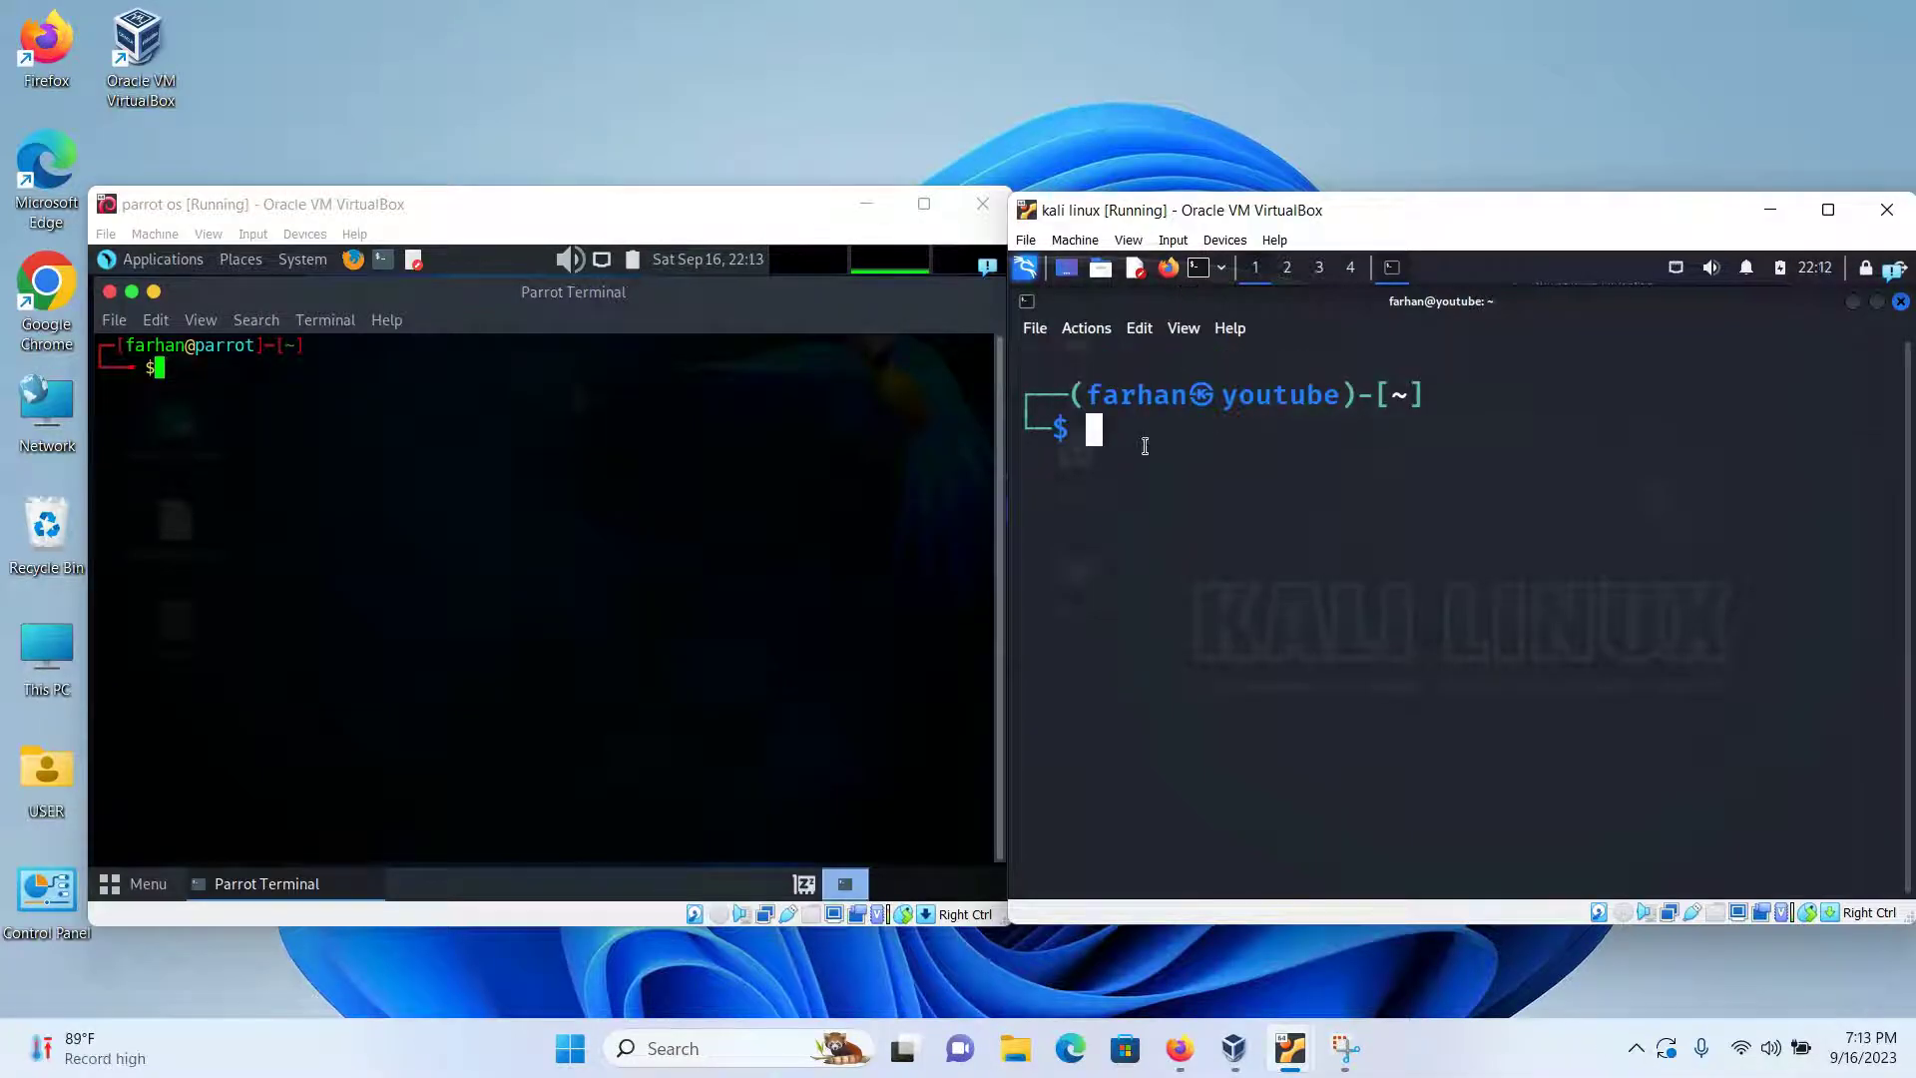
{"action": "type", "text": "ifconfig"}
- Run ifconfig in the Kali and Parrot terminals to list their network interfaces
{"action": "key", "text": "Return"}
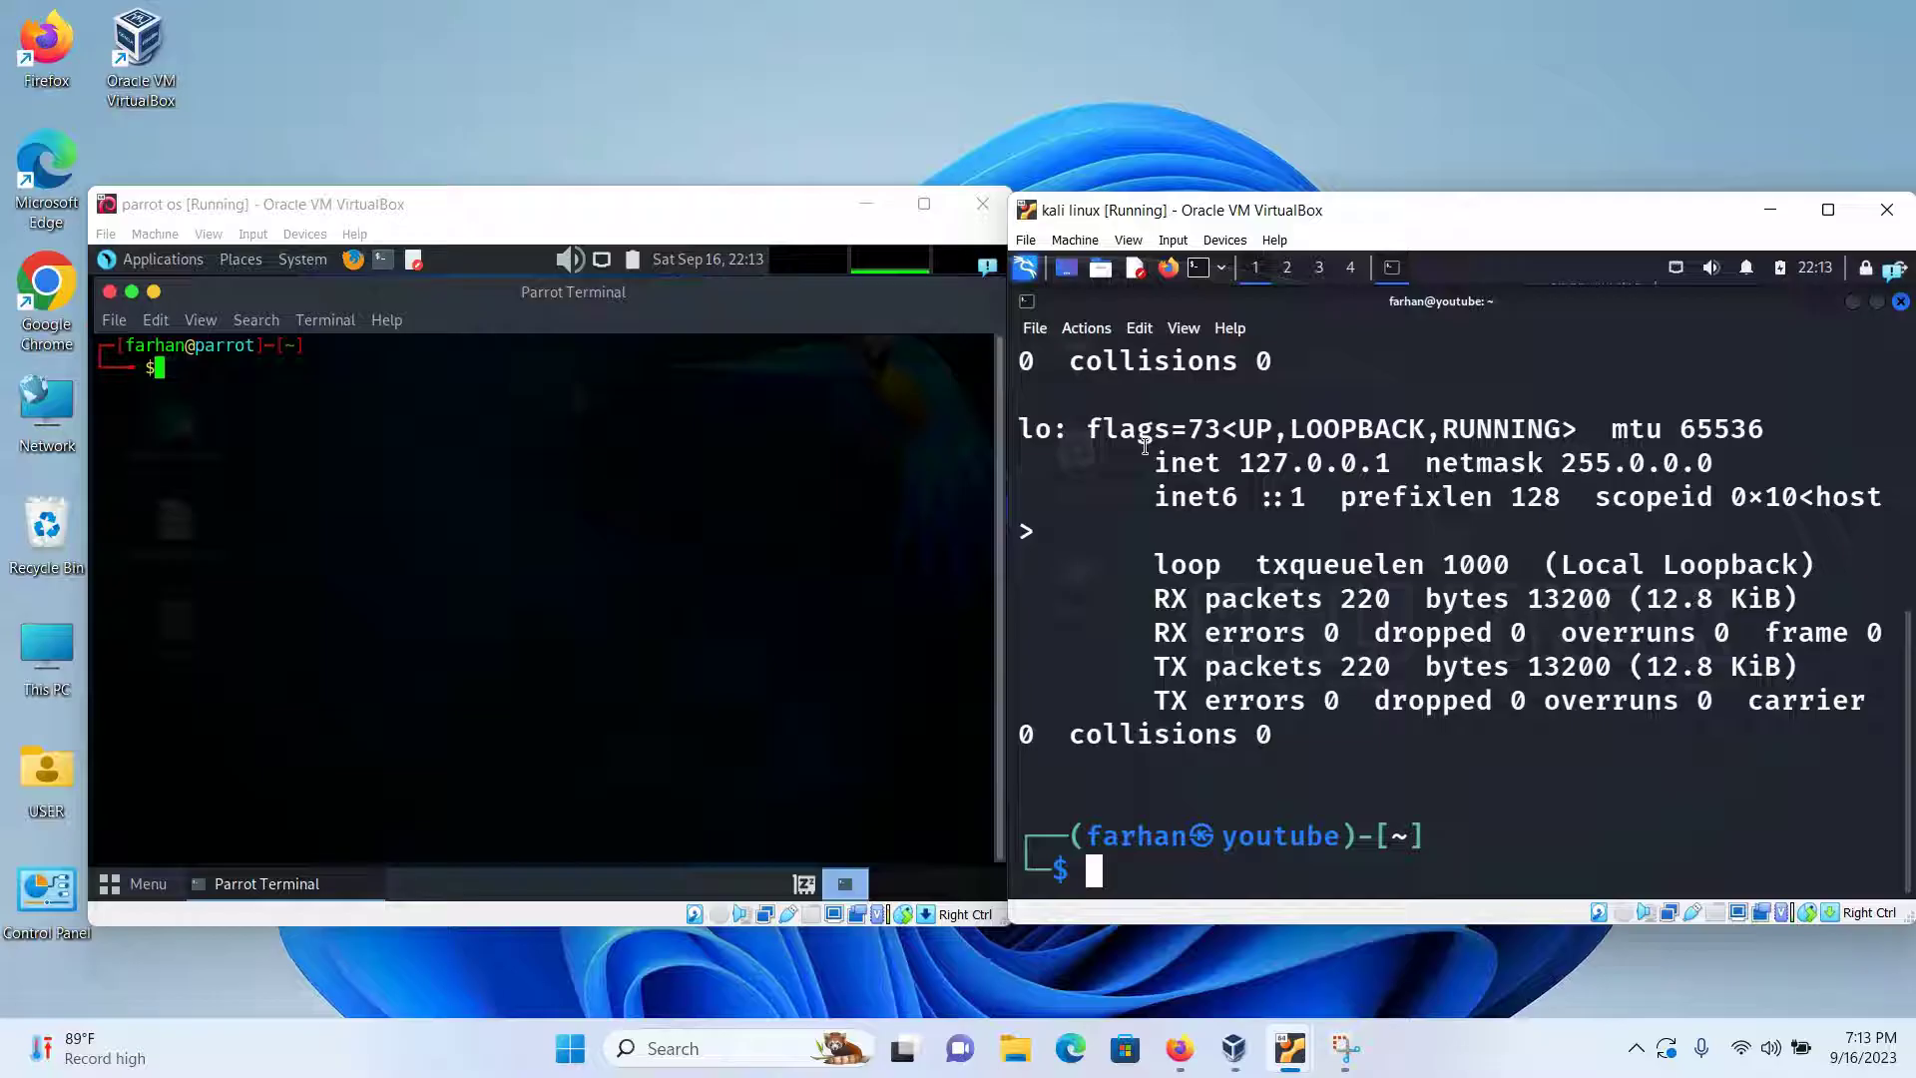
{"action": "left_click", "coordinate": [340, 346]}
{"action": "type", "text": "ifconfig"}
{"action": "key", "text": "Return"}
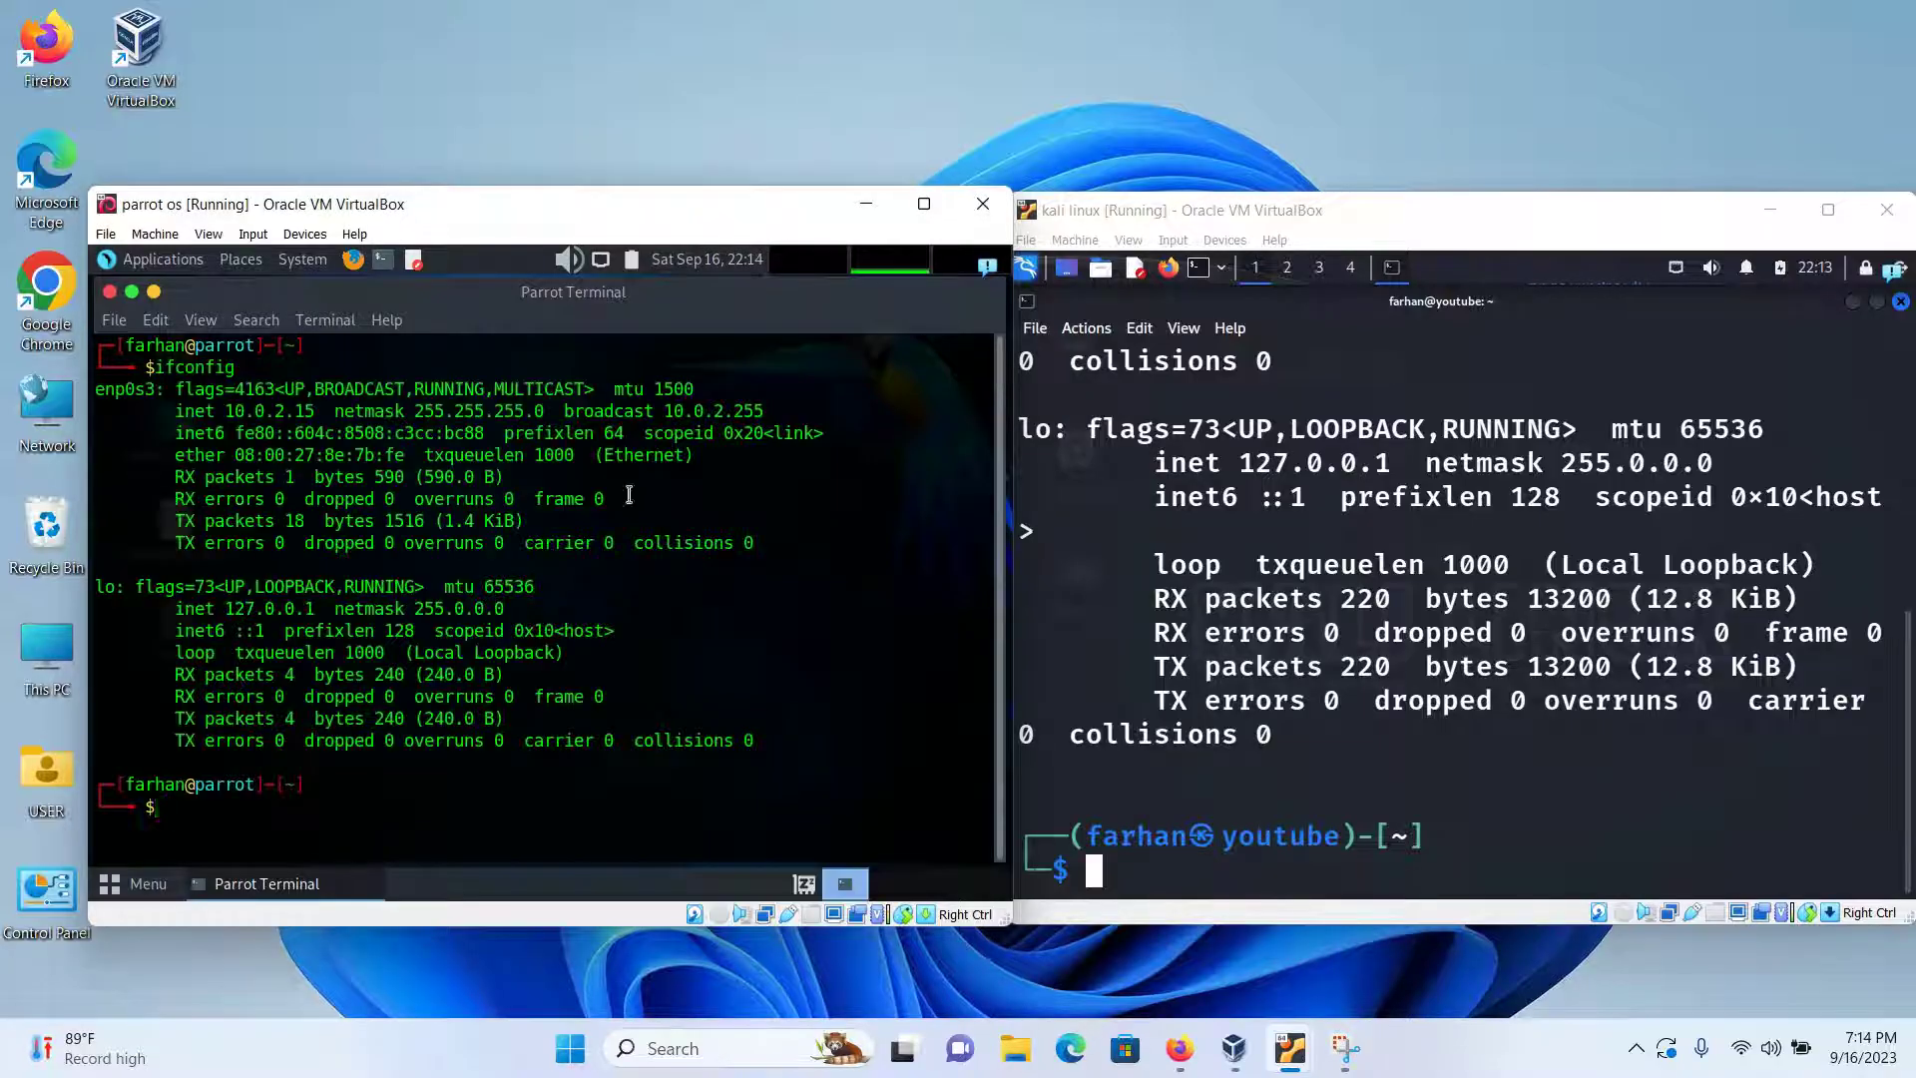
{"action": "scroll", "coordinate": [1263, 574], "scroll_direction": "up", "scroll_amount": 5}
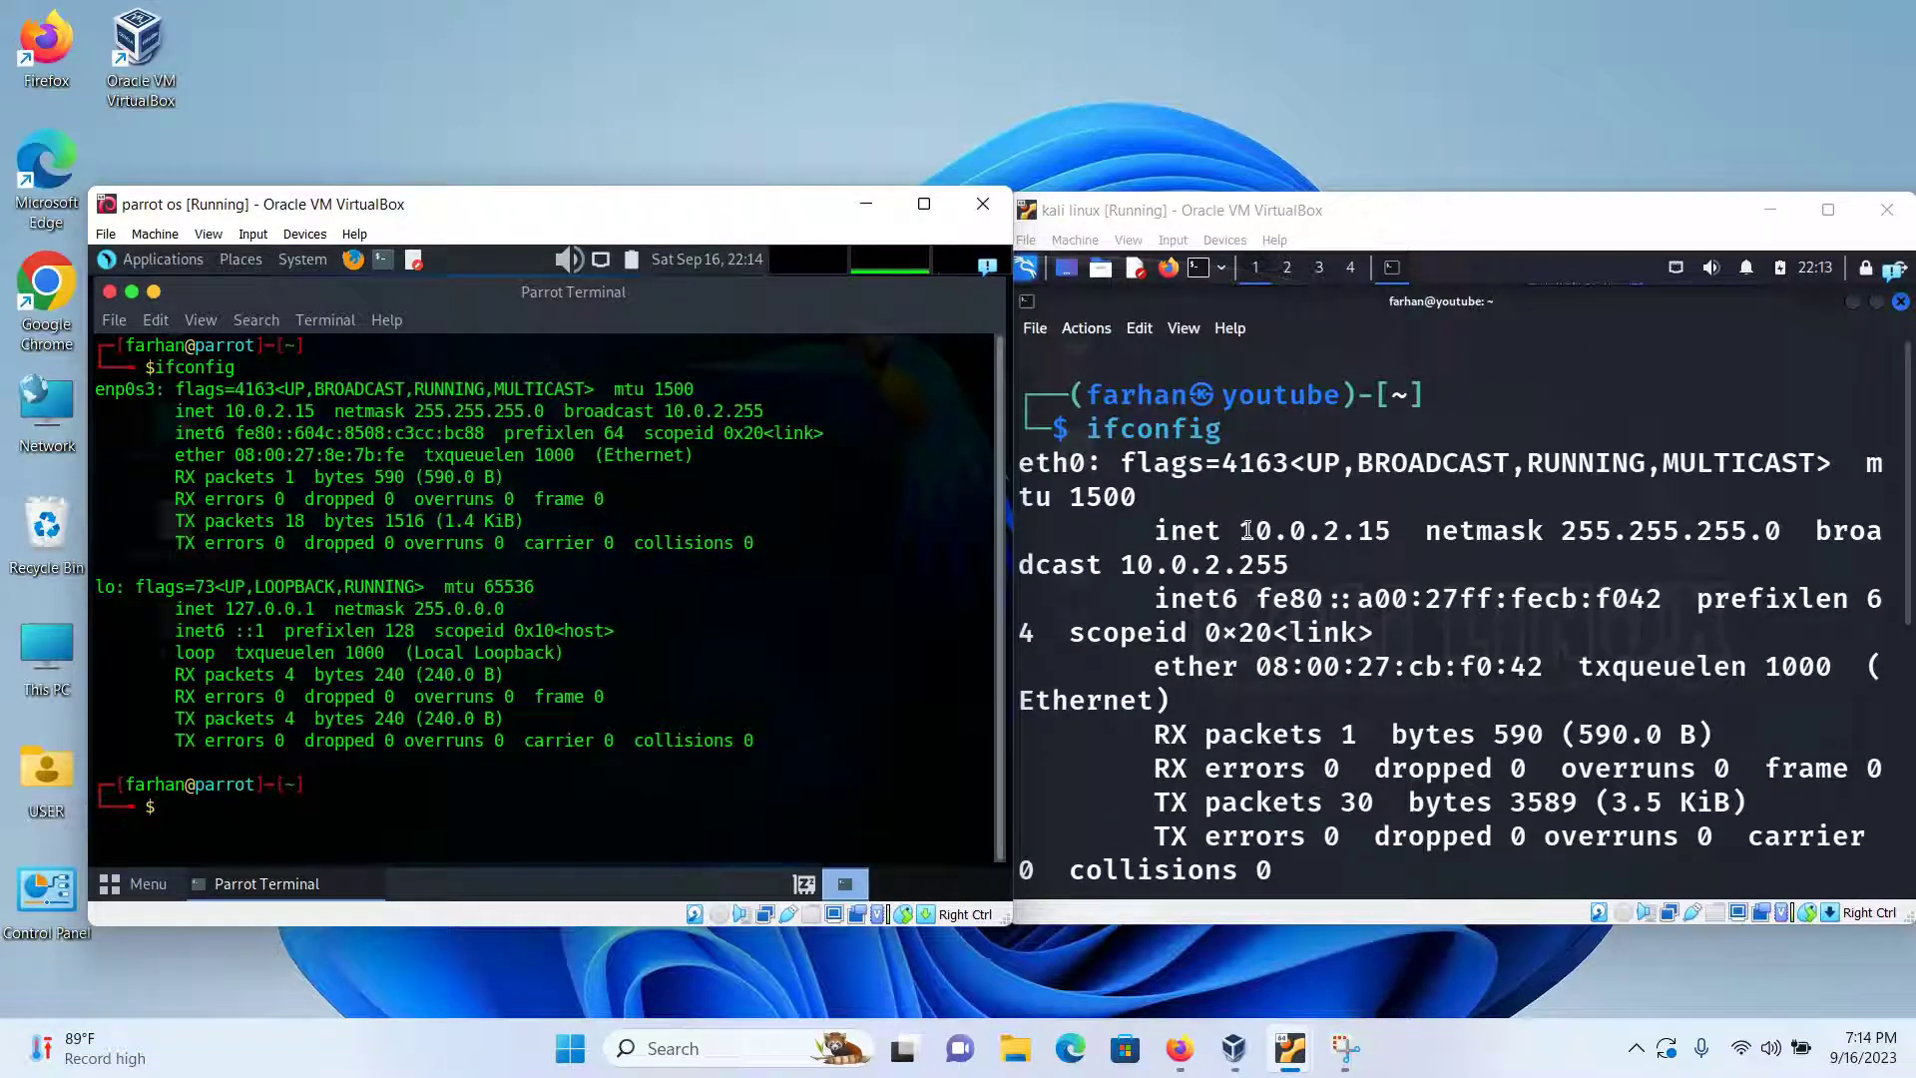
- Highlight the identical 10.0.2.15 inet address in both Kali and Parrot
{"action": "left_click", "coordinate": [1239, 534]}
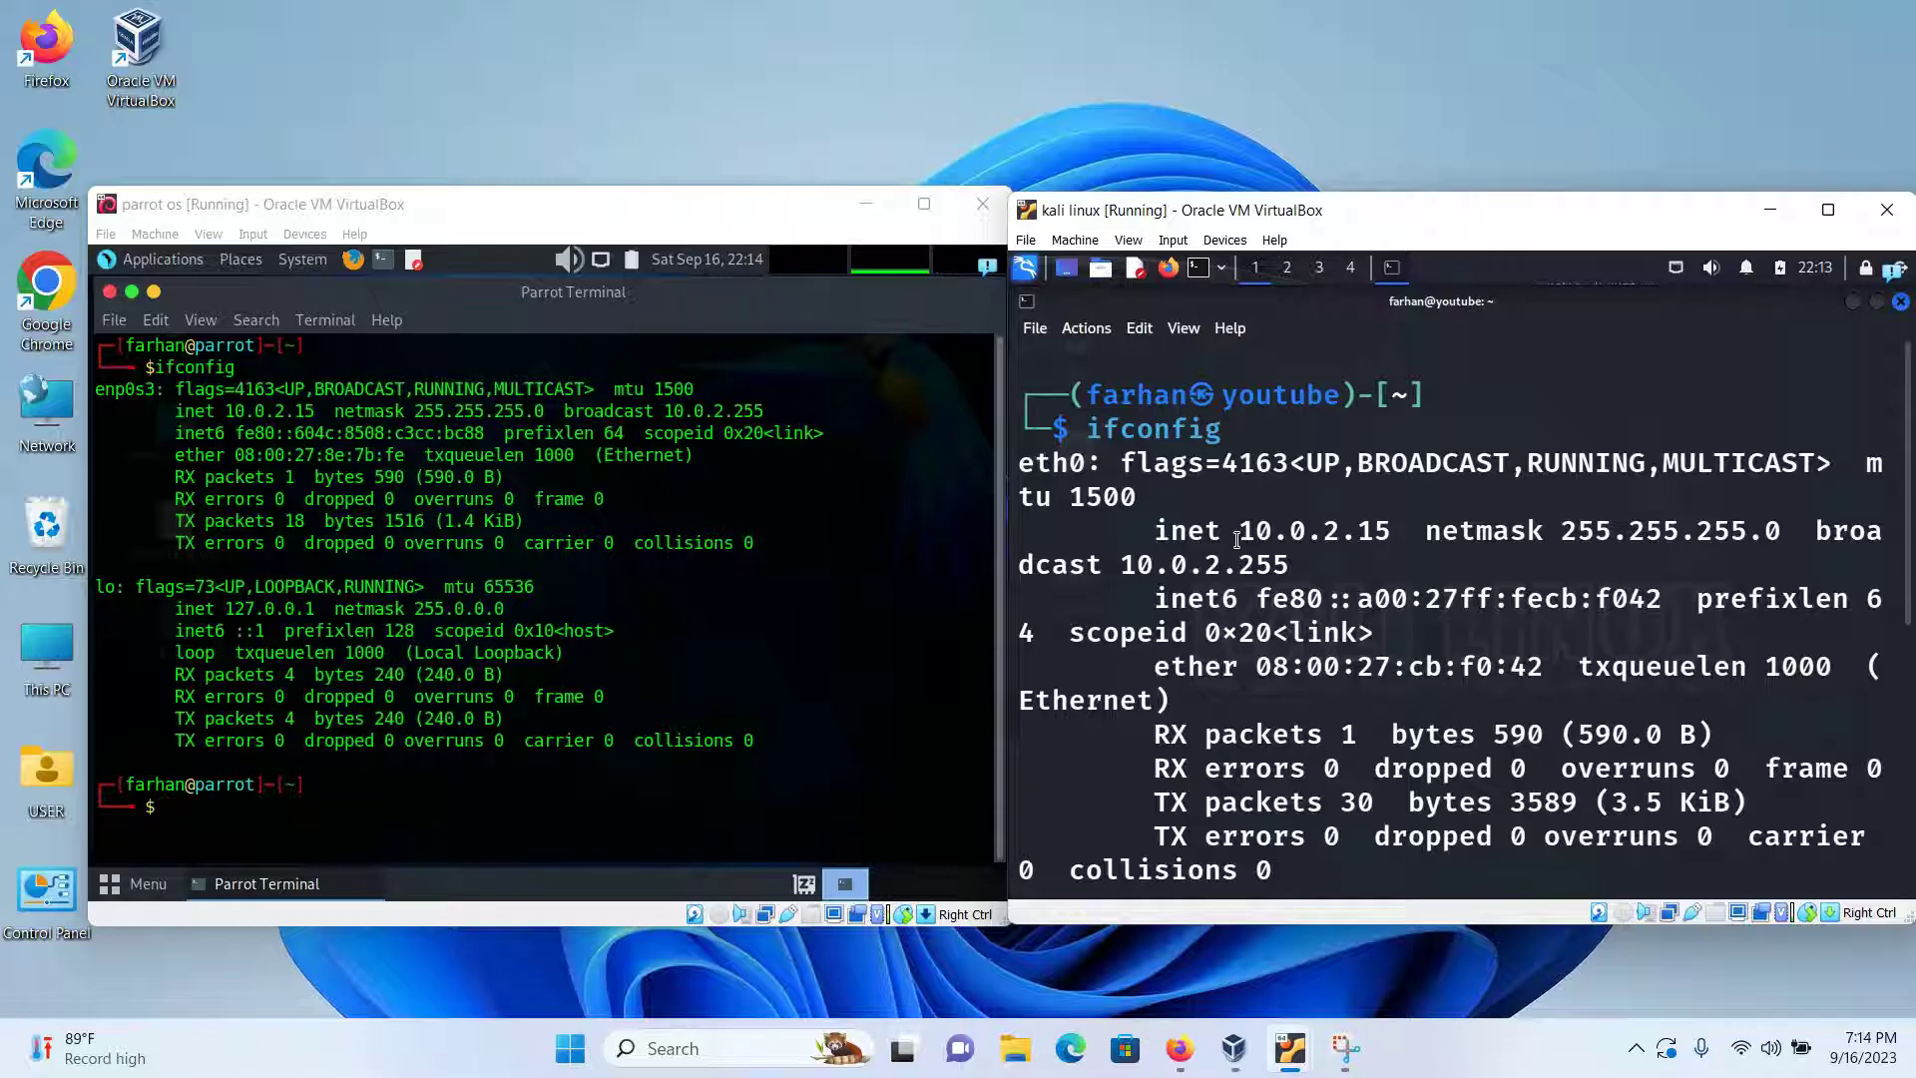
{"action": "left_click_drag", "start_coordinate": [1237, 533], "coordinate": [1387, 536]}
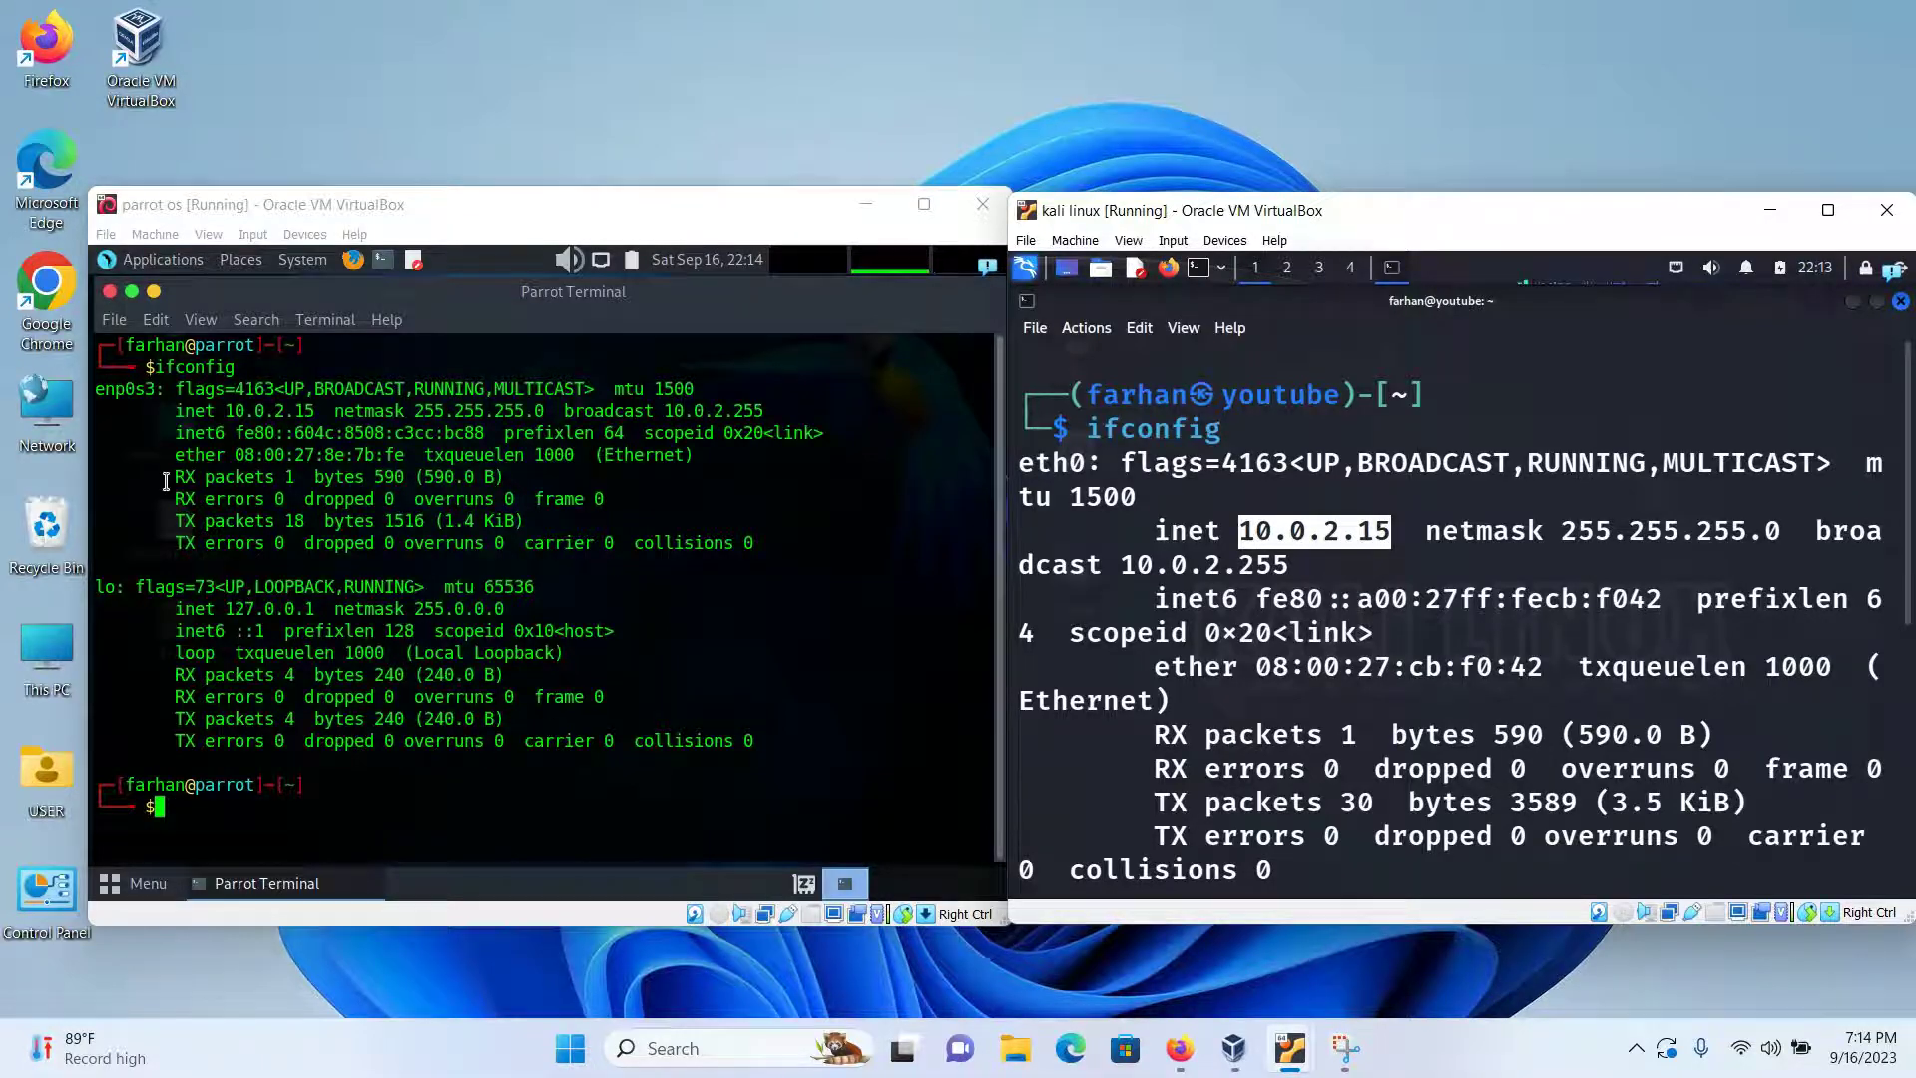
{"action": "left_click_drag", "start_coordinate": [221, 416], "coordinate": [332, 416]}
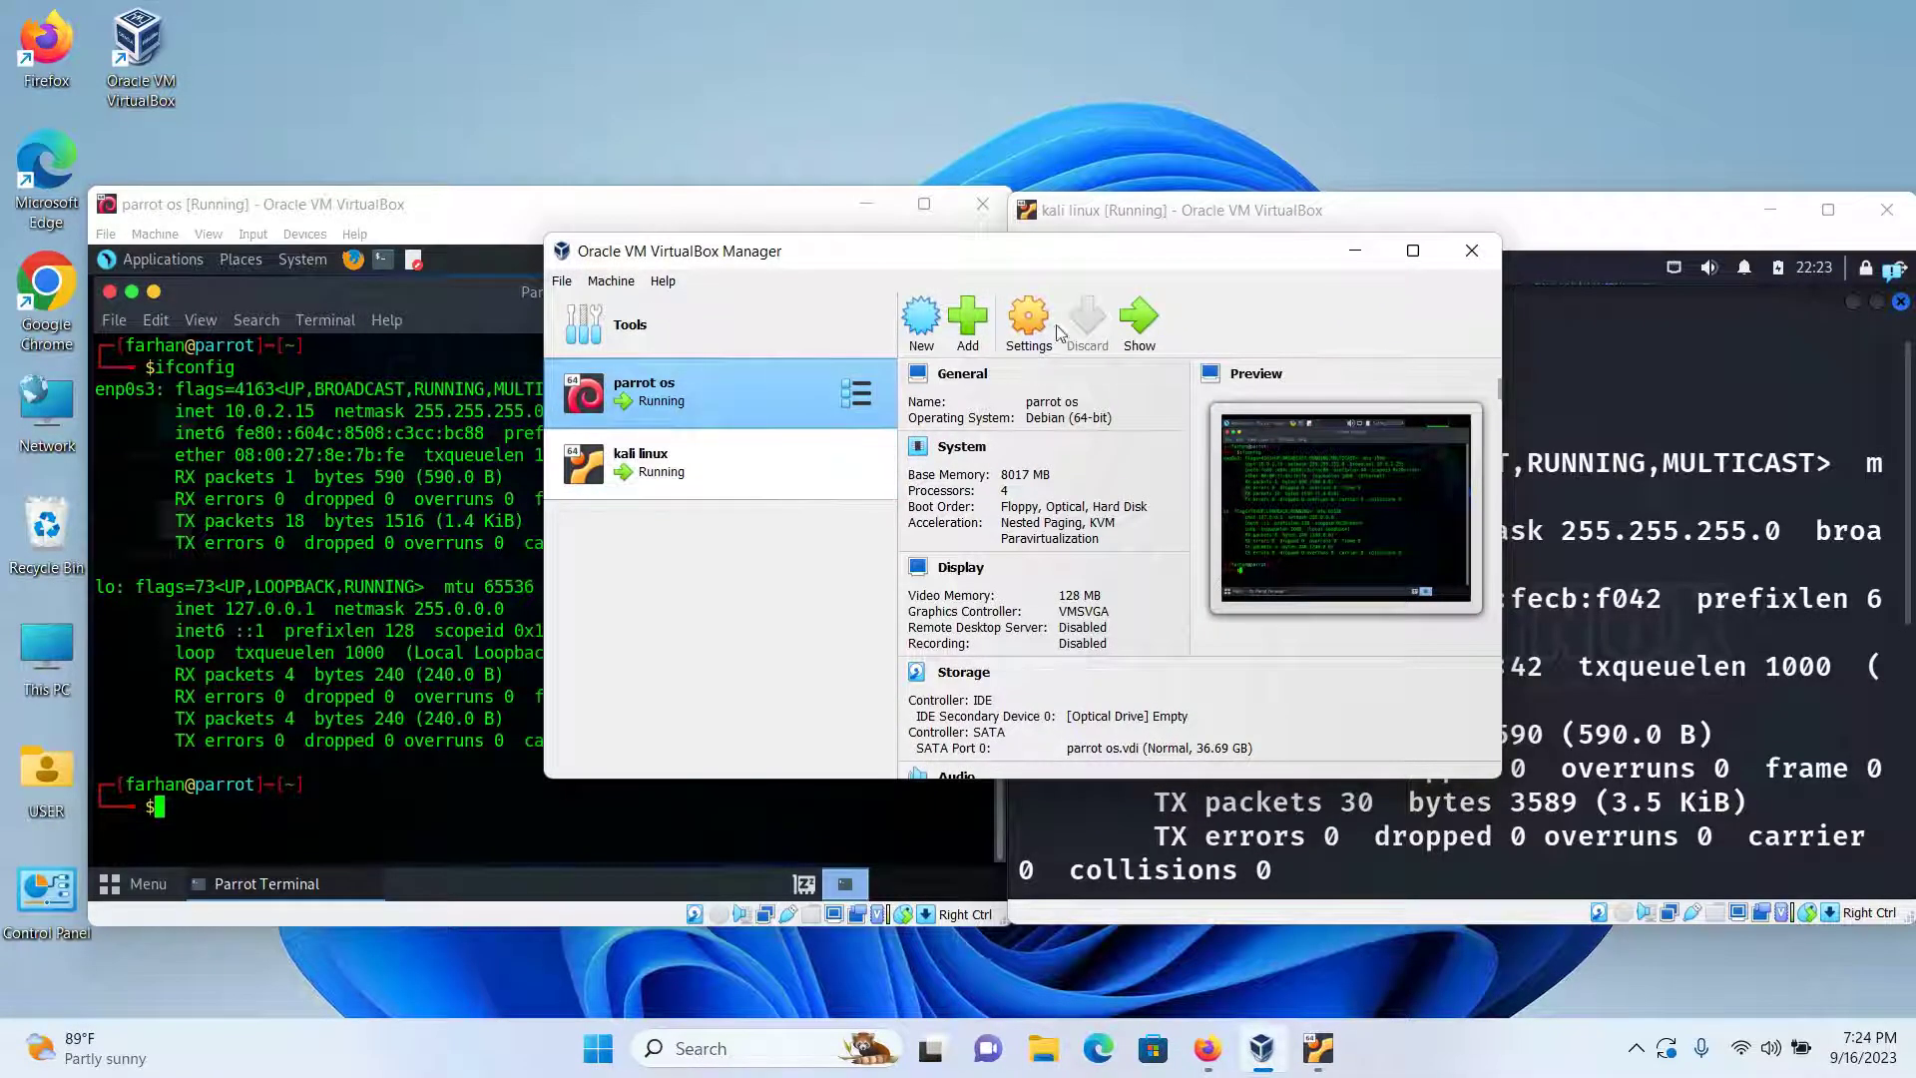
{"action": "left_click", "coordinate": [1028, 322]}
{"action": "left_click", "coordinate": [761, 481]}
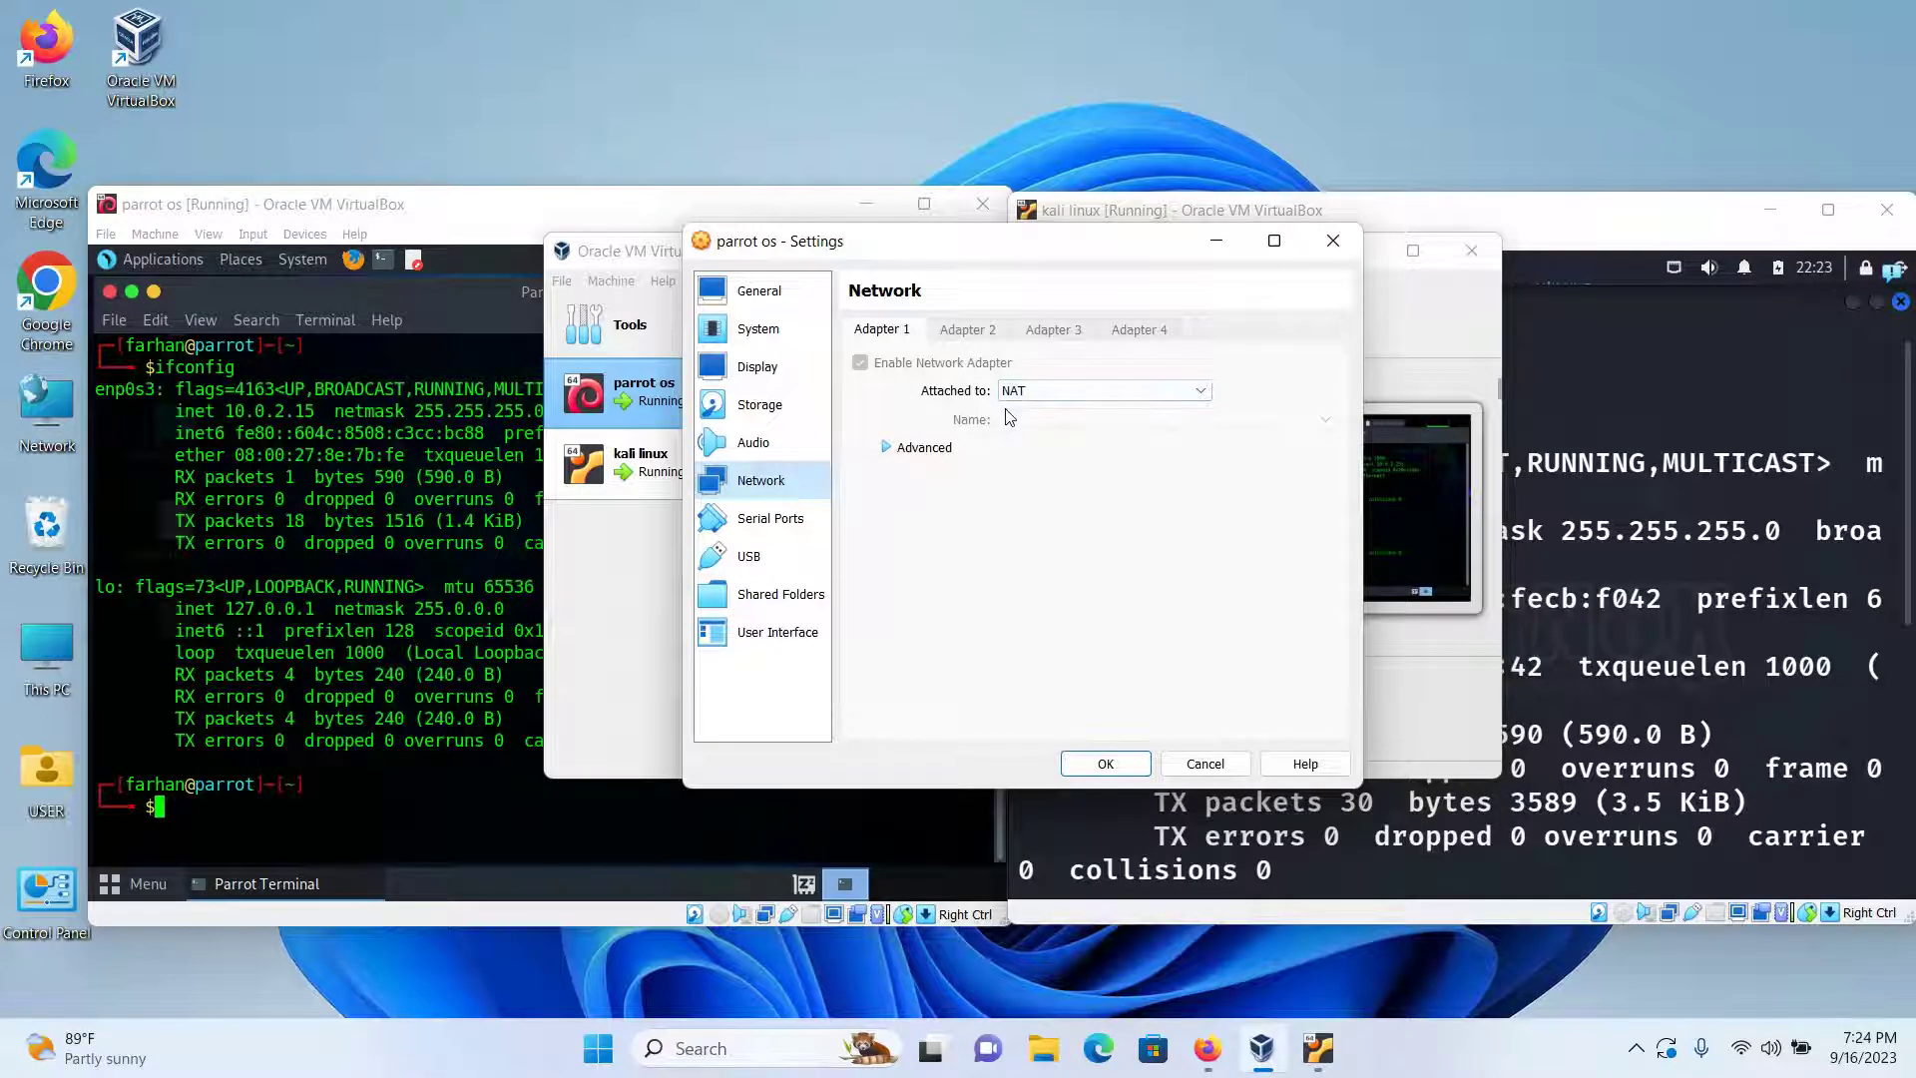
{"action": "left_click", "coordinate": [1105, 764]}
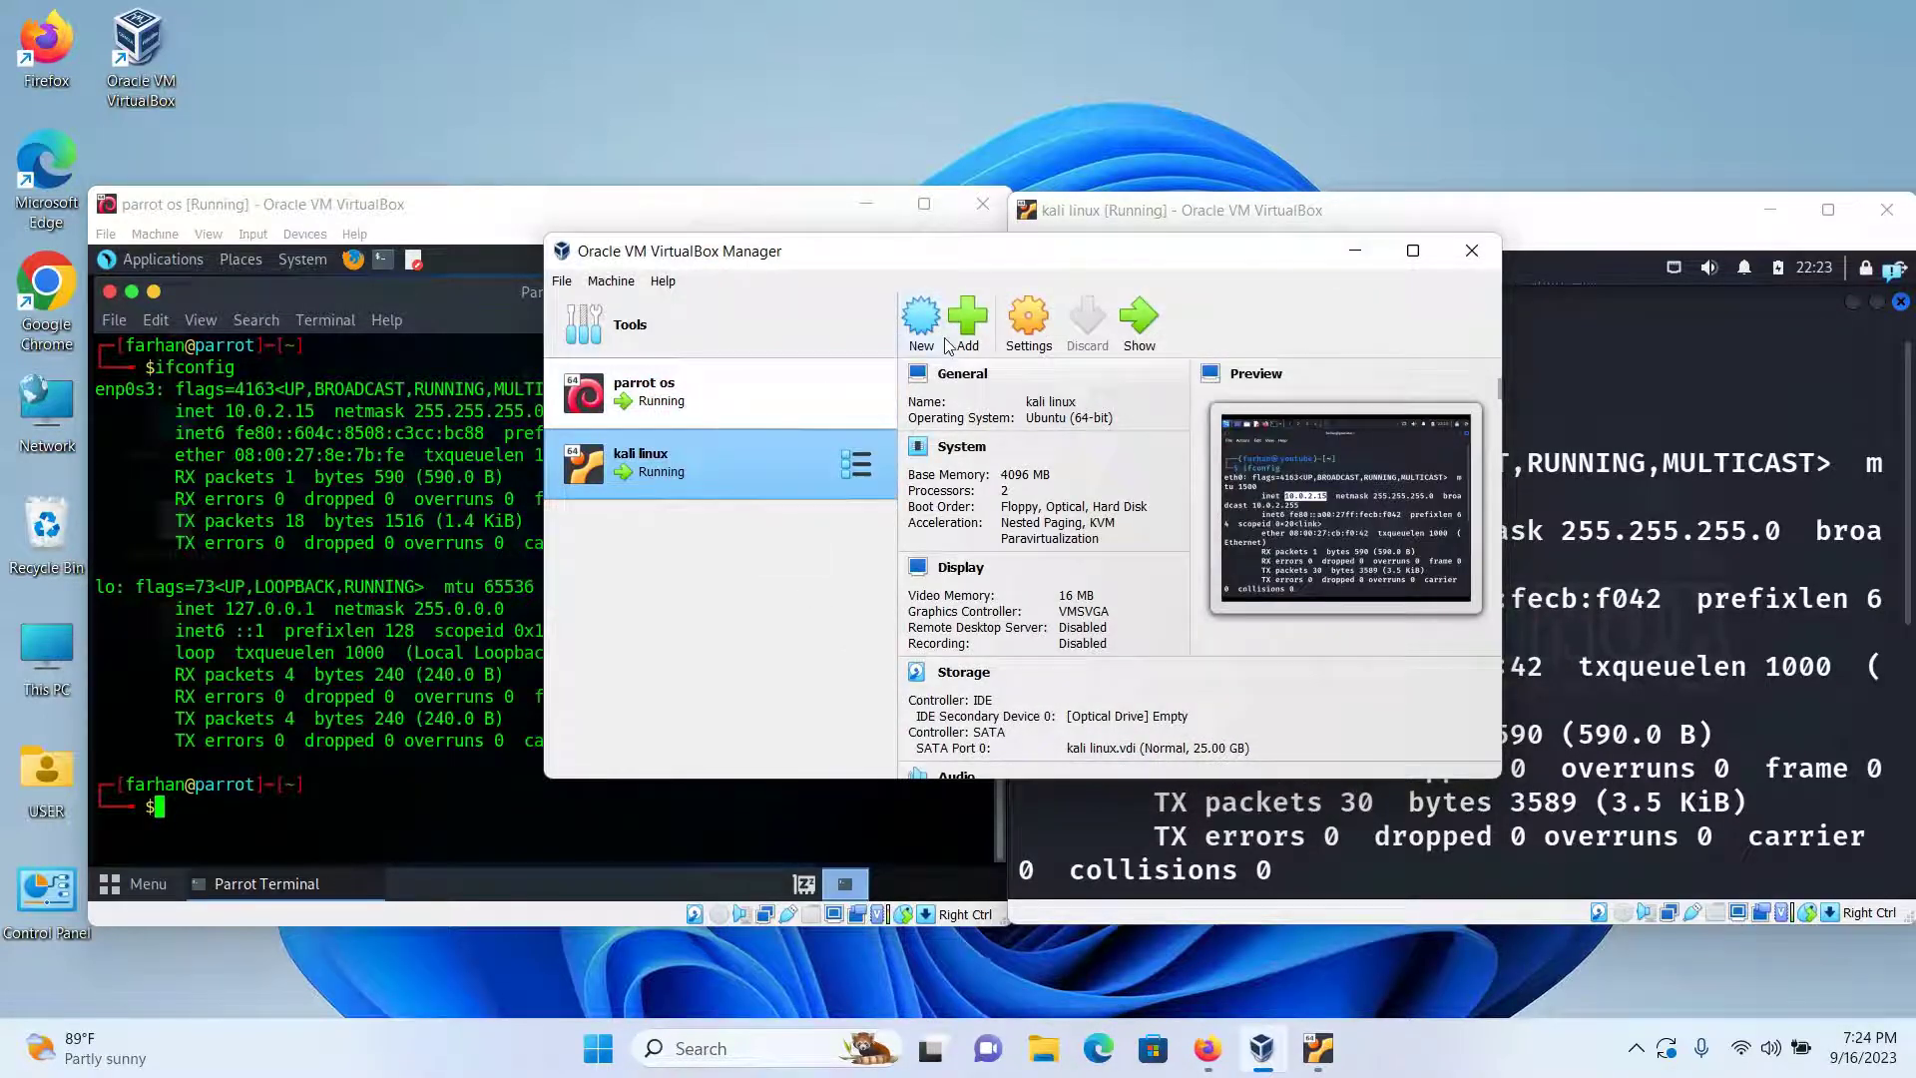
{"action": "left_click", "coordinate": [1029, 323]}
{"action": "left_click", "coordinate": [761, 481]}
{"action": "left_click", "coordinate": [1104, 764]}
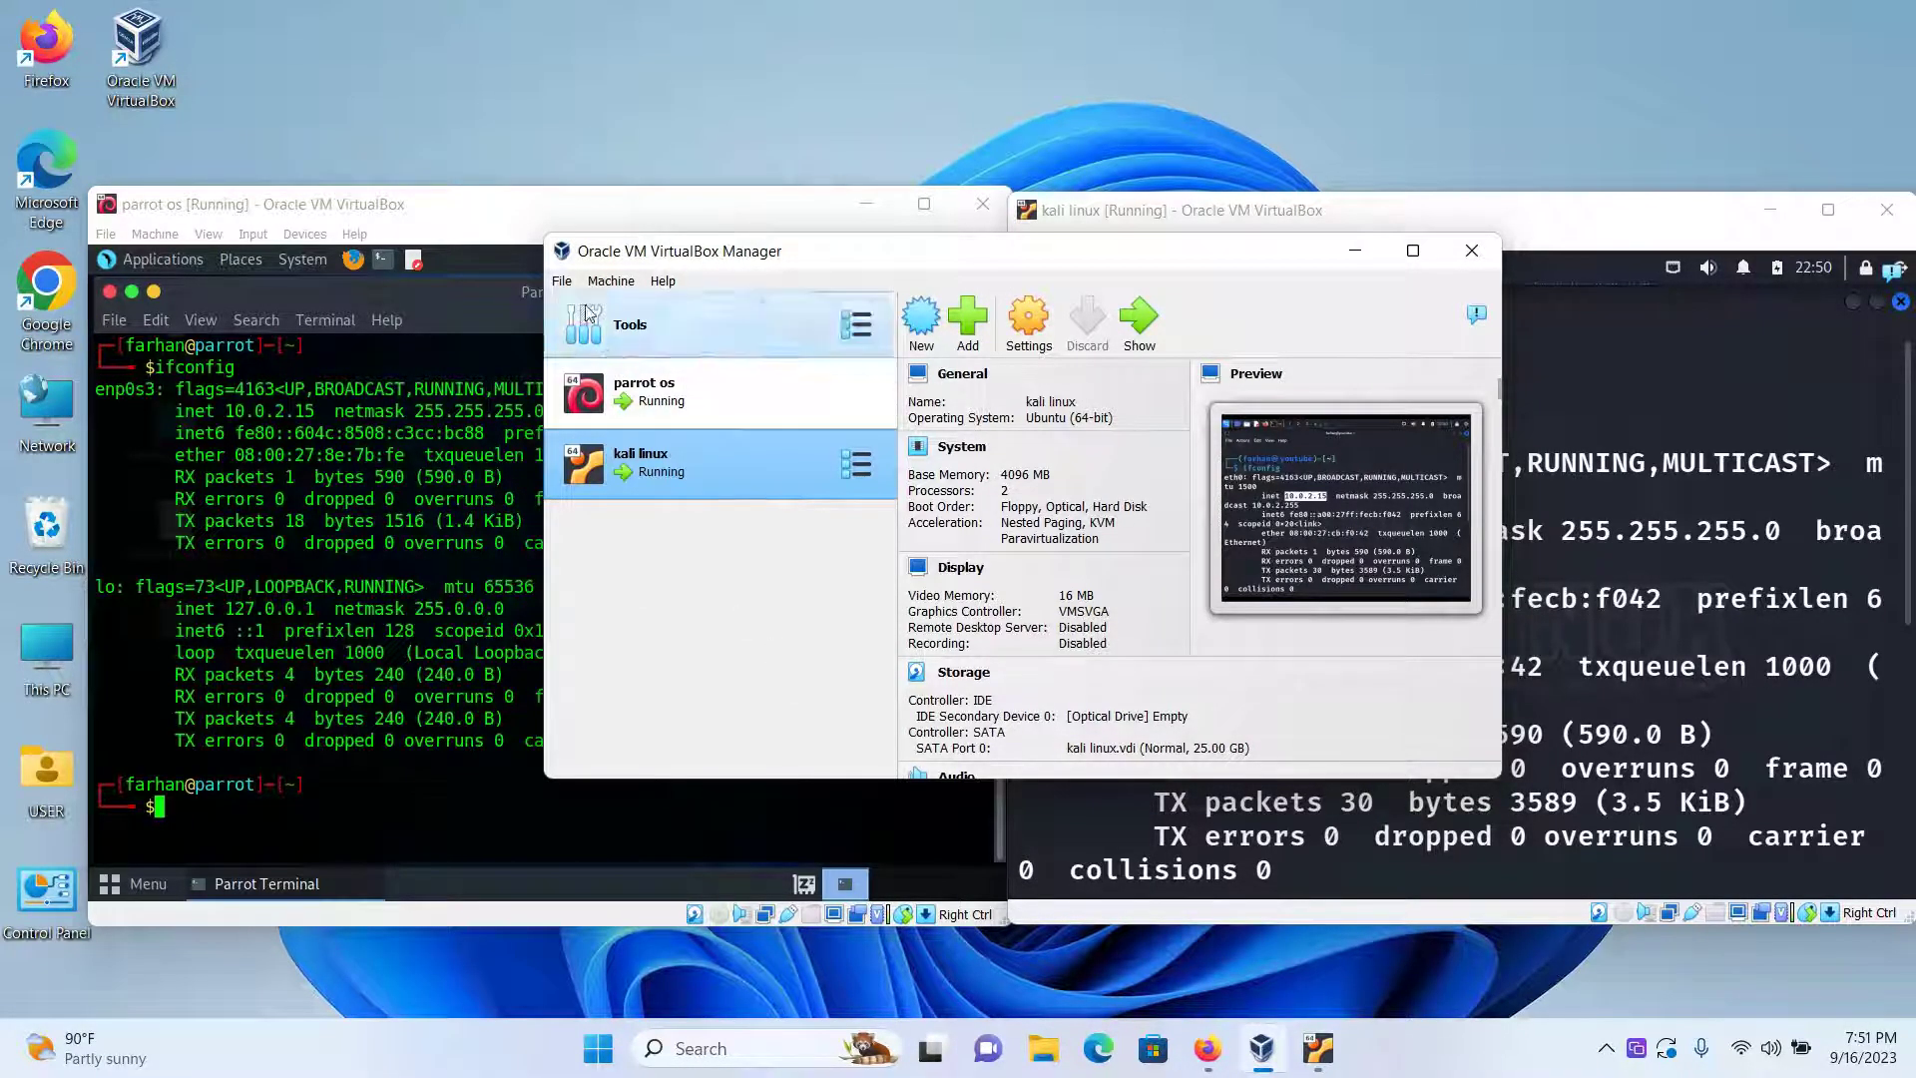
- Create a new NAT network (NatNetwork, 10.0.2.0/24, DHCP) in the Network Manager
{"action": "left_click", "coordinate": [560, 281]}
{"action": "mouse_move", "coordinate": [658, 396]}
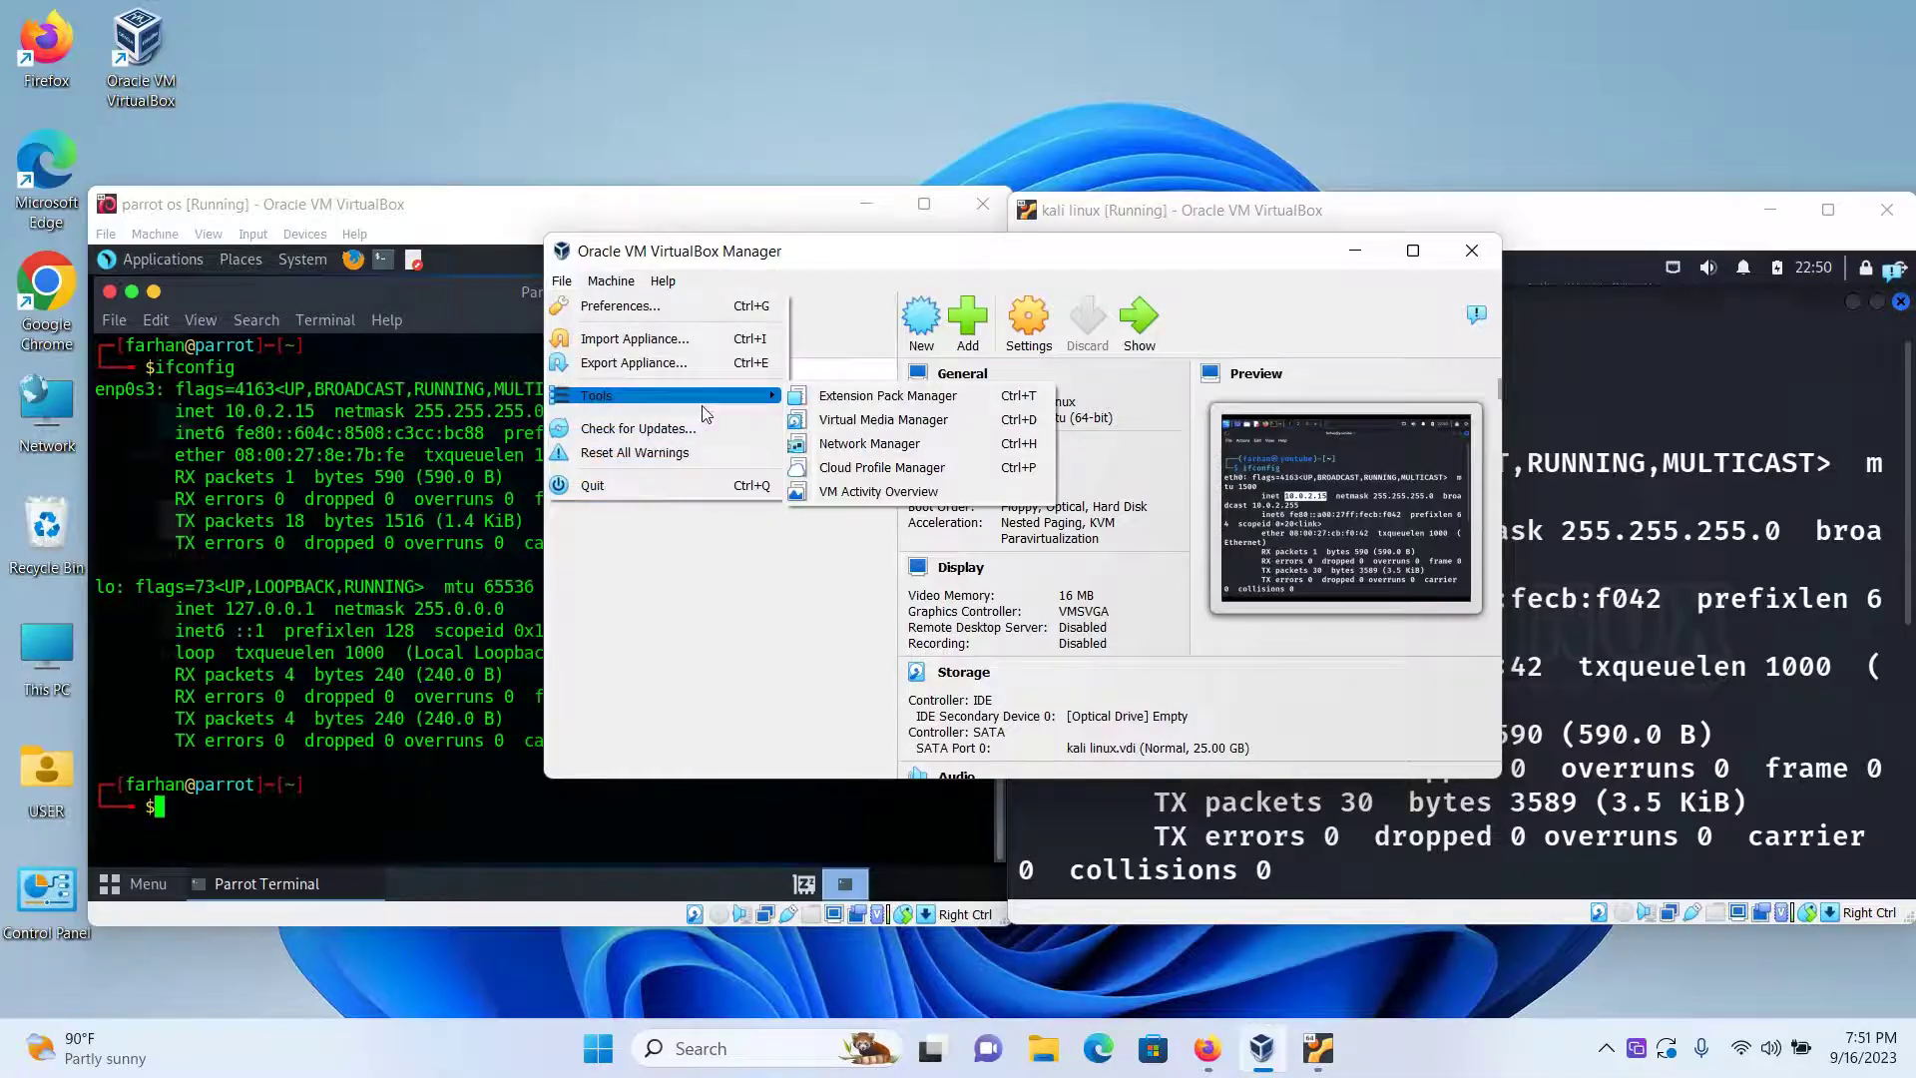
{"action": "left_click", "coordinate": [862, 444]}
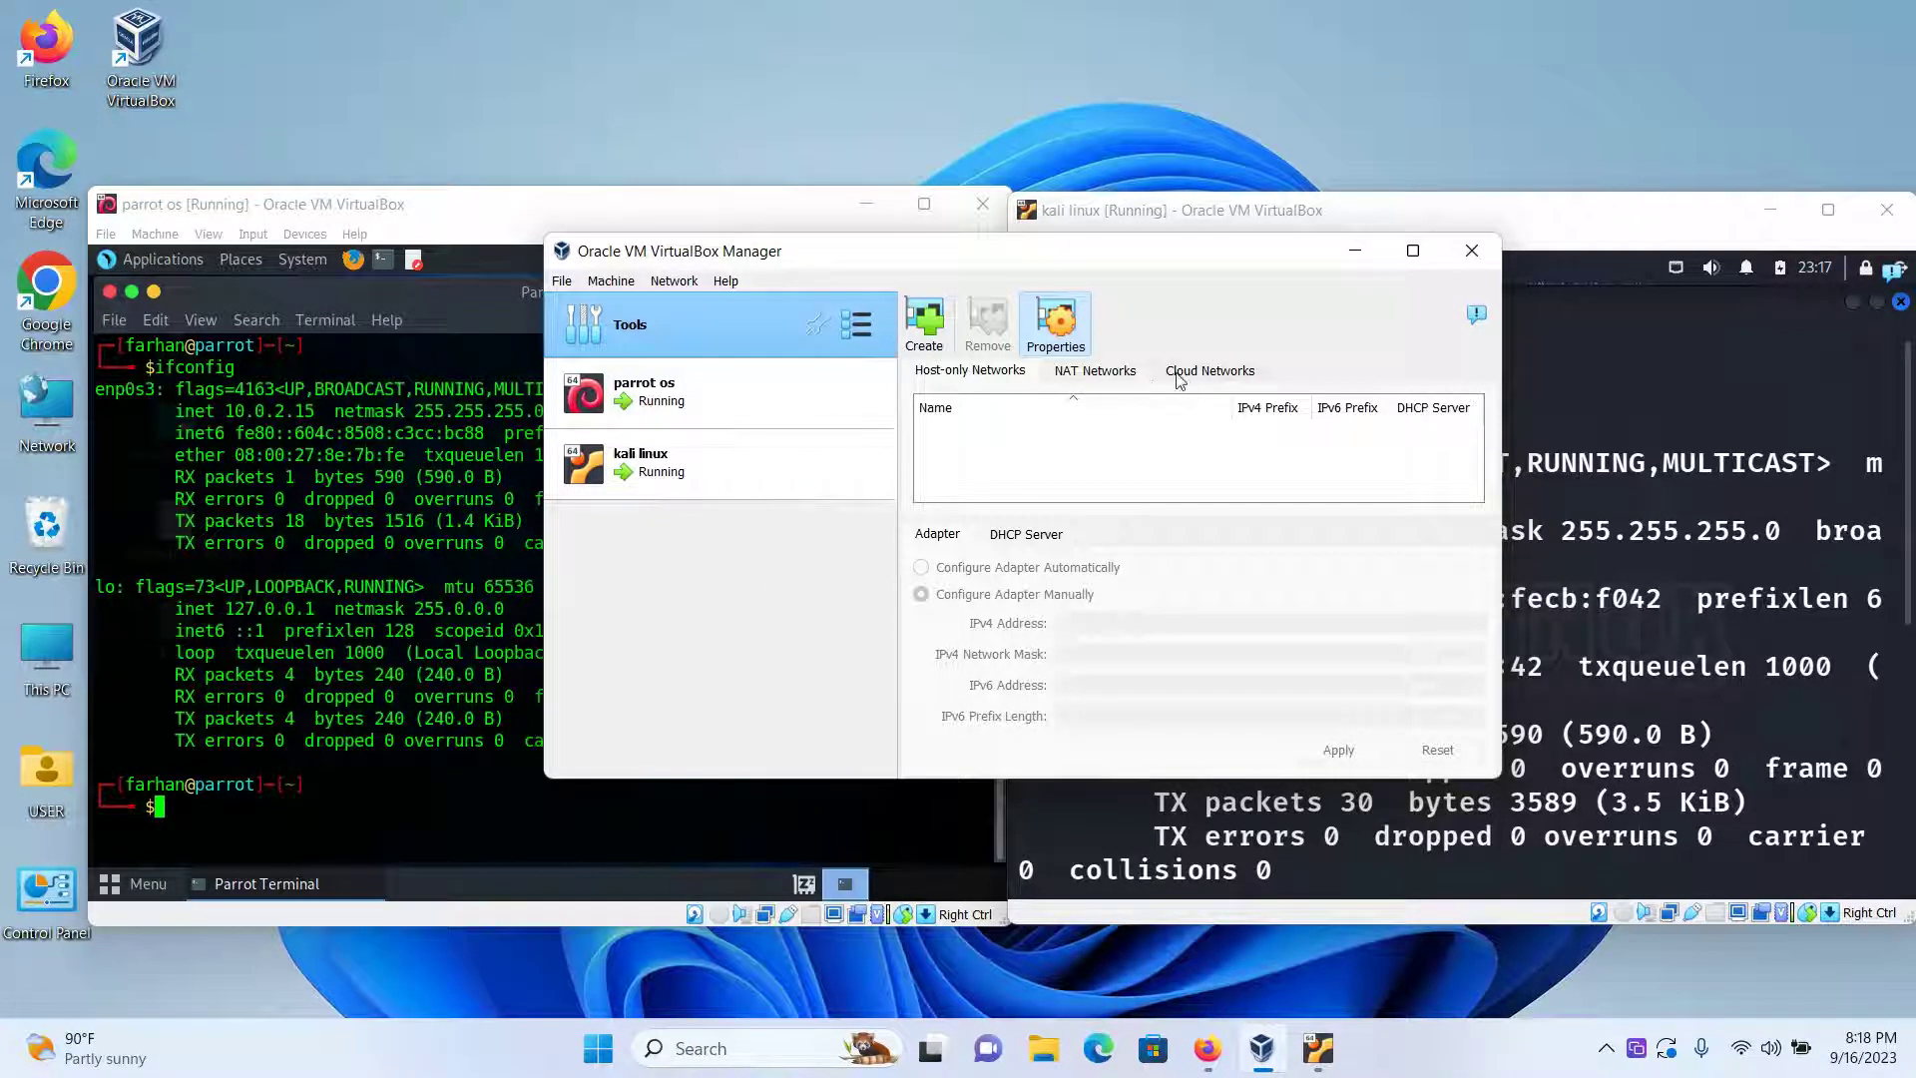
{"action": "left_click", "coordinate": [1093, 371]}
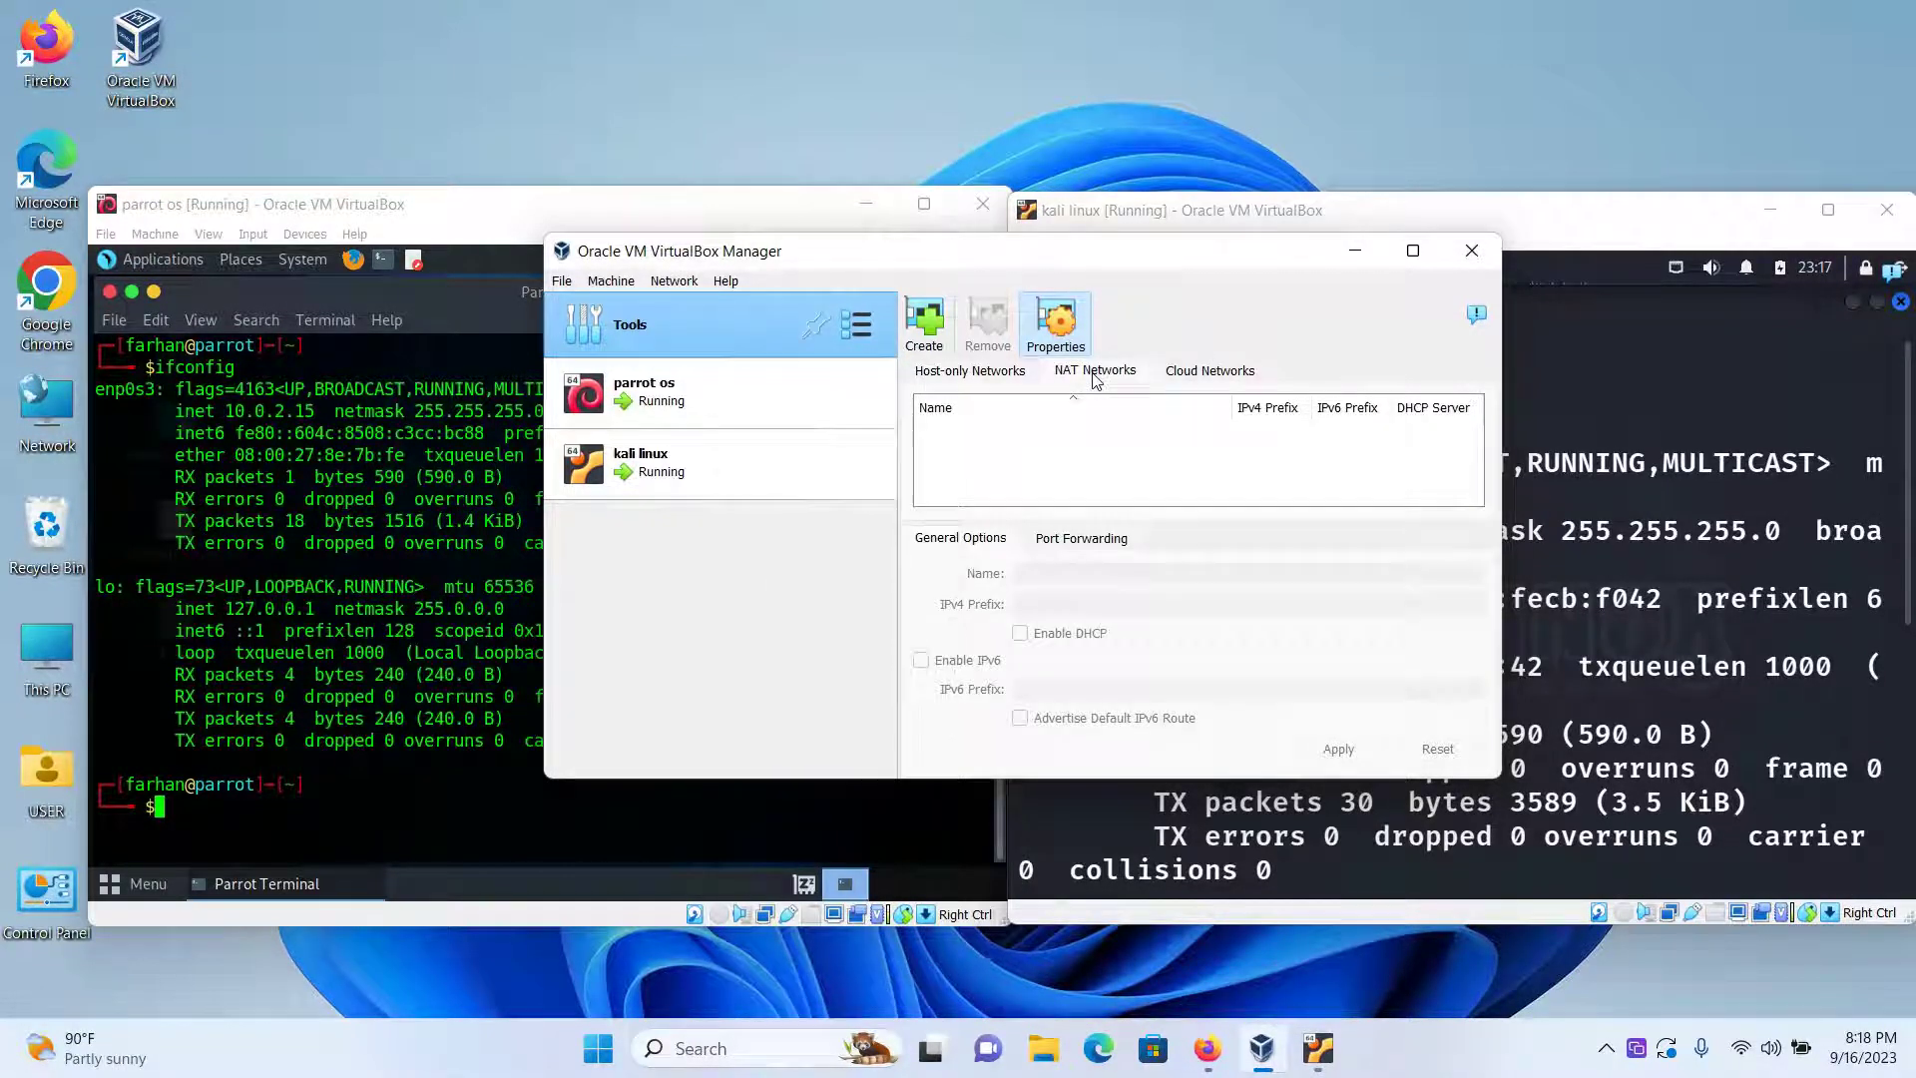
{"action": "left_click", "coordinate": [924, 325]}
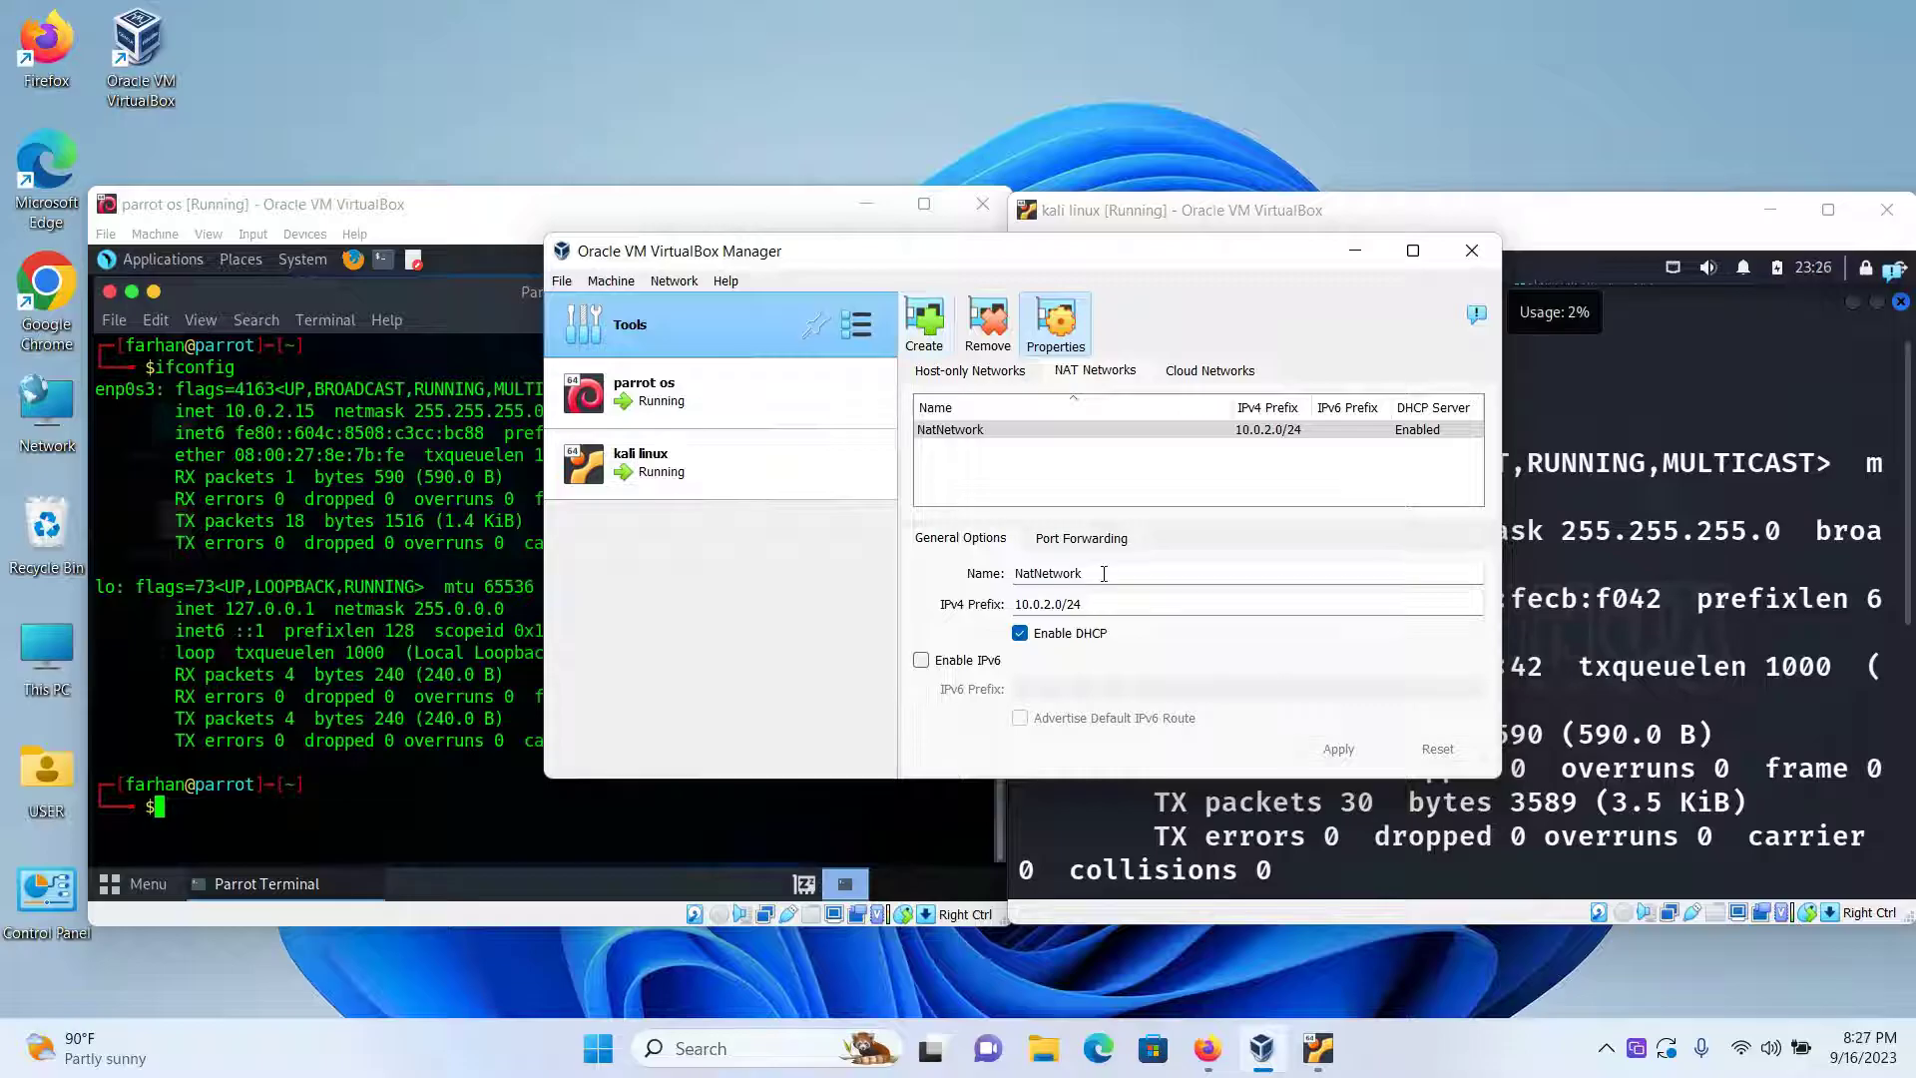
- Rename the NAT network to hackhunt, set prefix 192.168.100.0/24 with DHCP, and apply
{"action": "double_click", "coordinate": [1049, 573]}
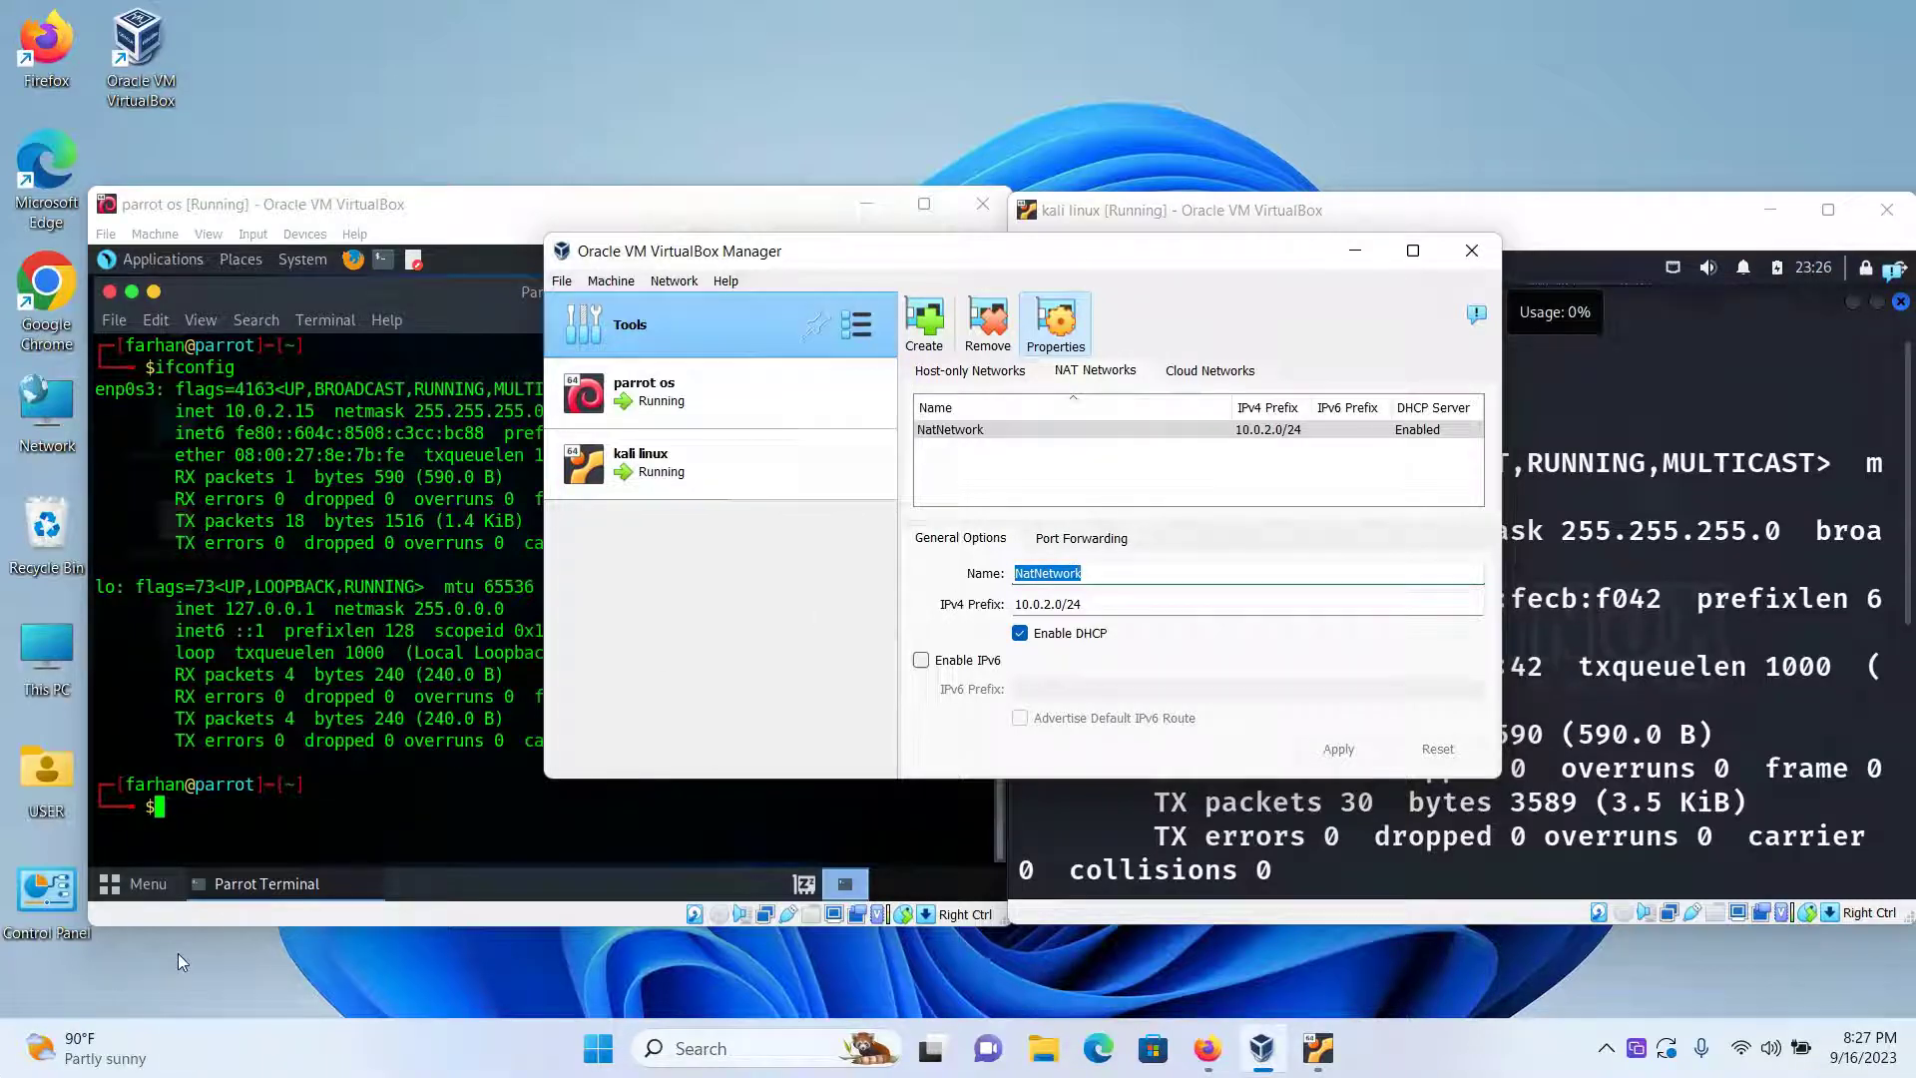
{"action": "type", "text": "hackhunt"}
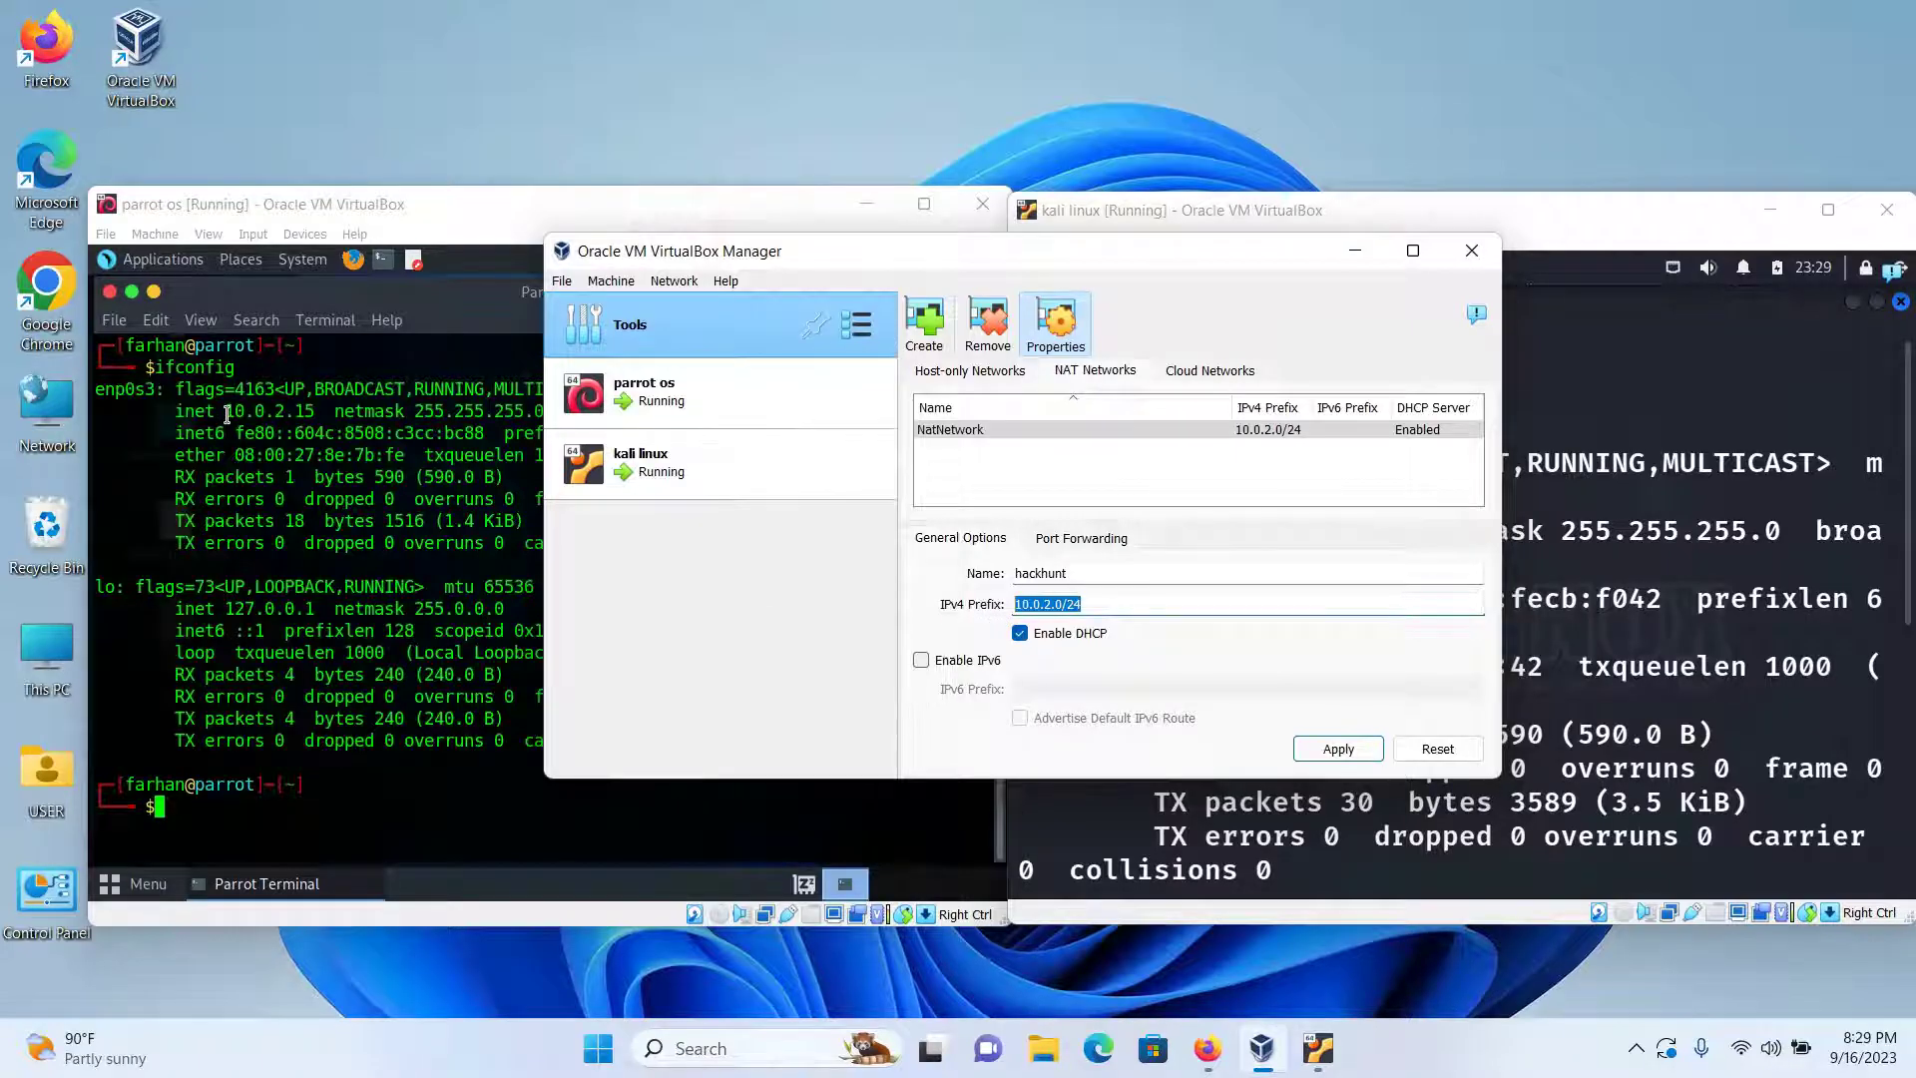
{"action": "key", "text": "BackSpace"}
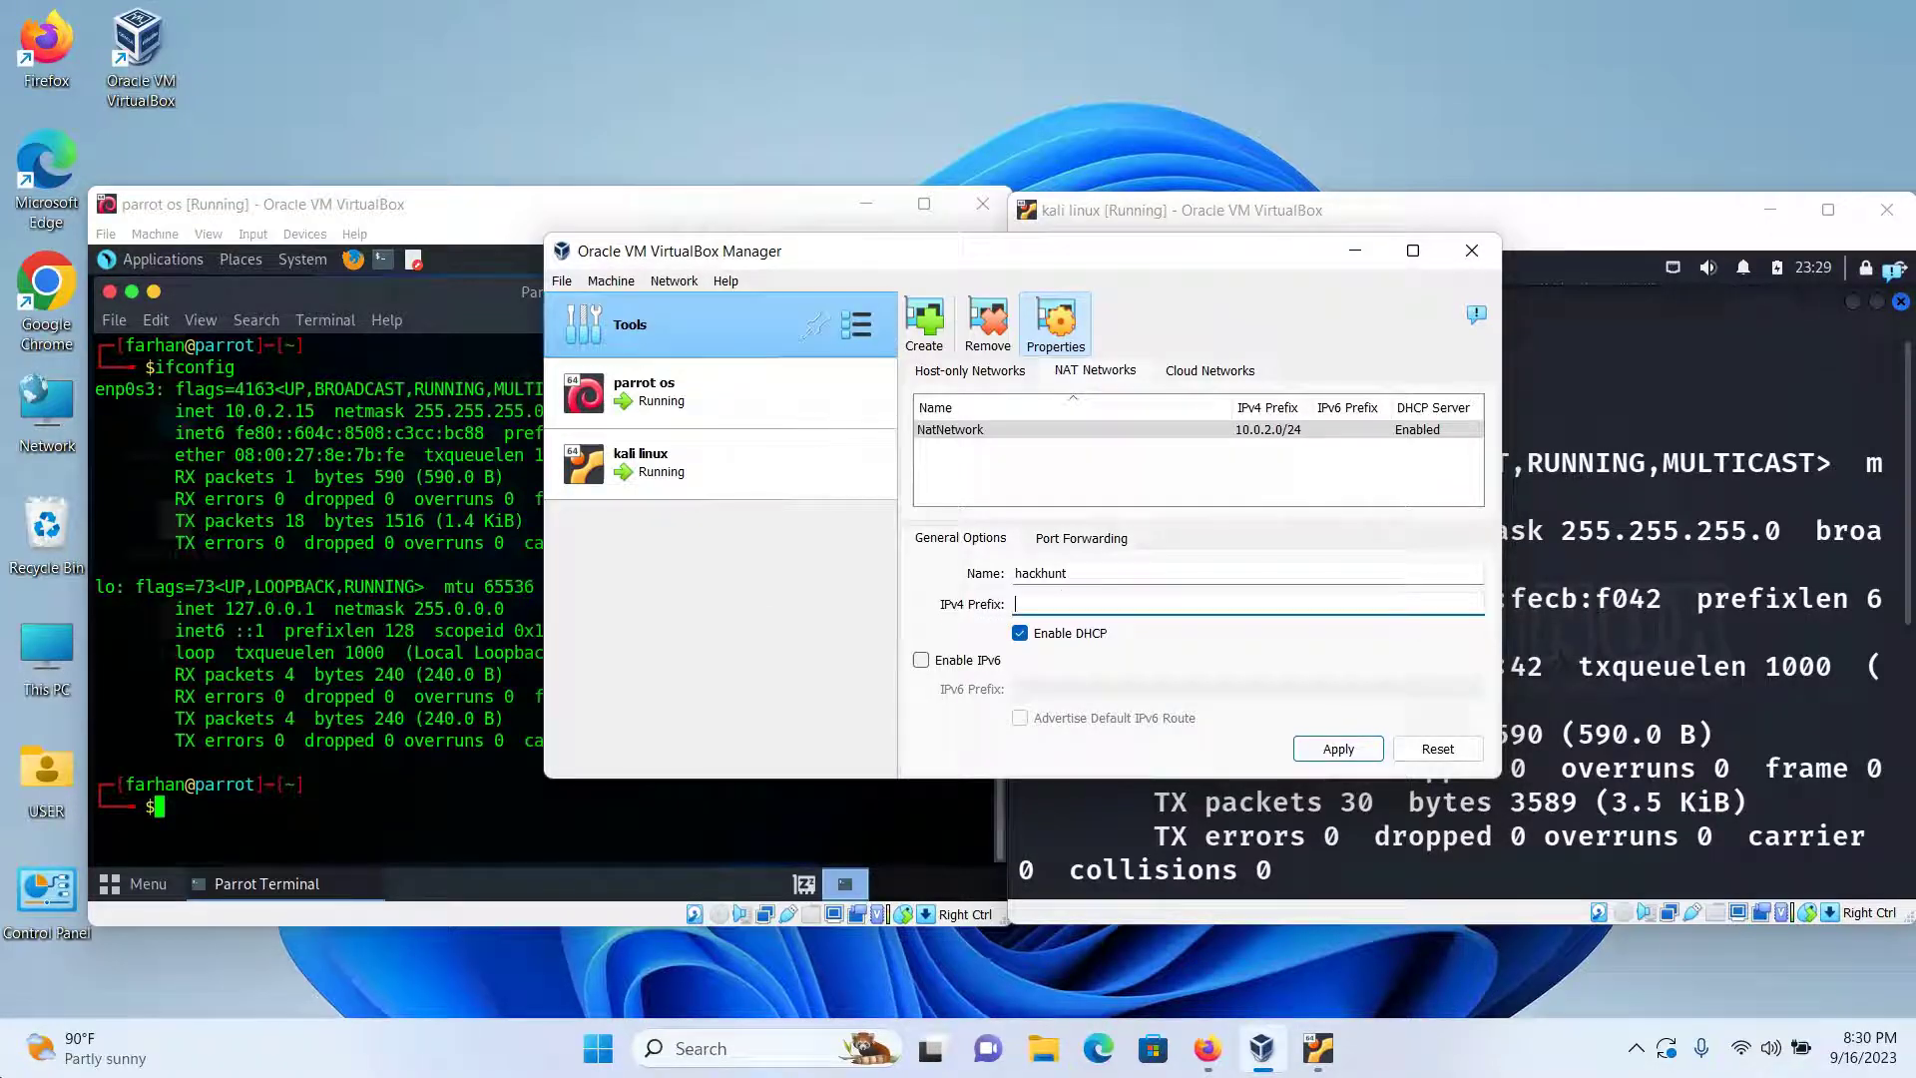
{"action": "type", "text": "192.168"}
{"action": "type", "text": ".100.0/24"}
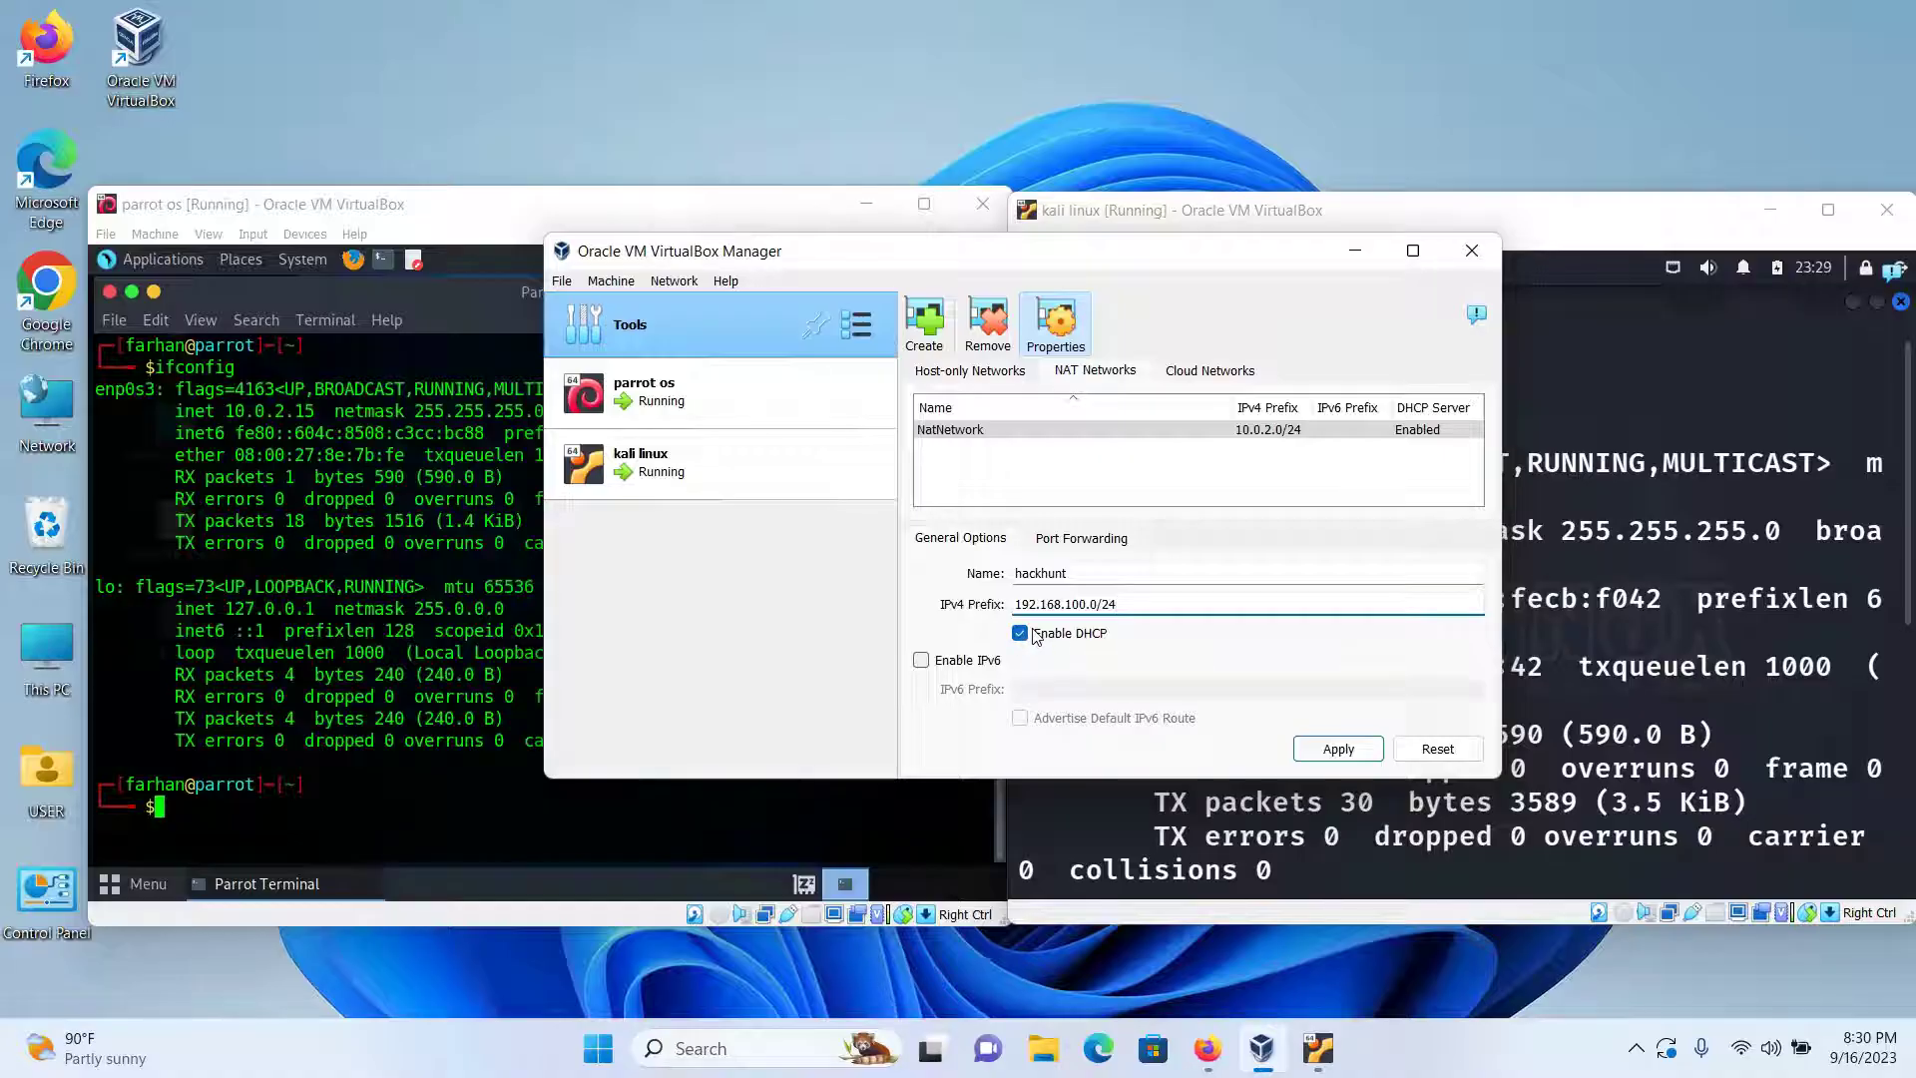
{"action": "left_click", "coordinate": [1337, 749]}
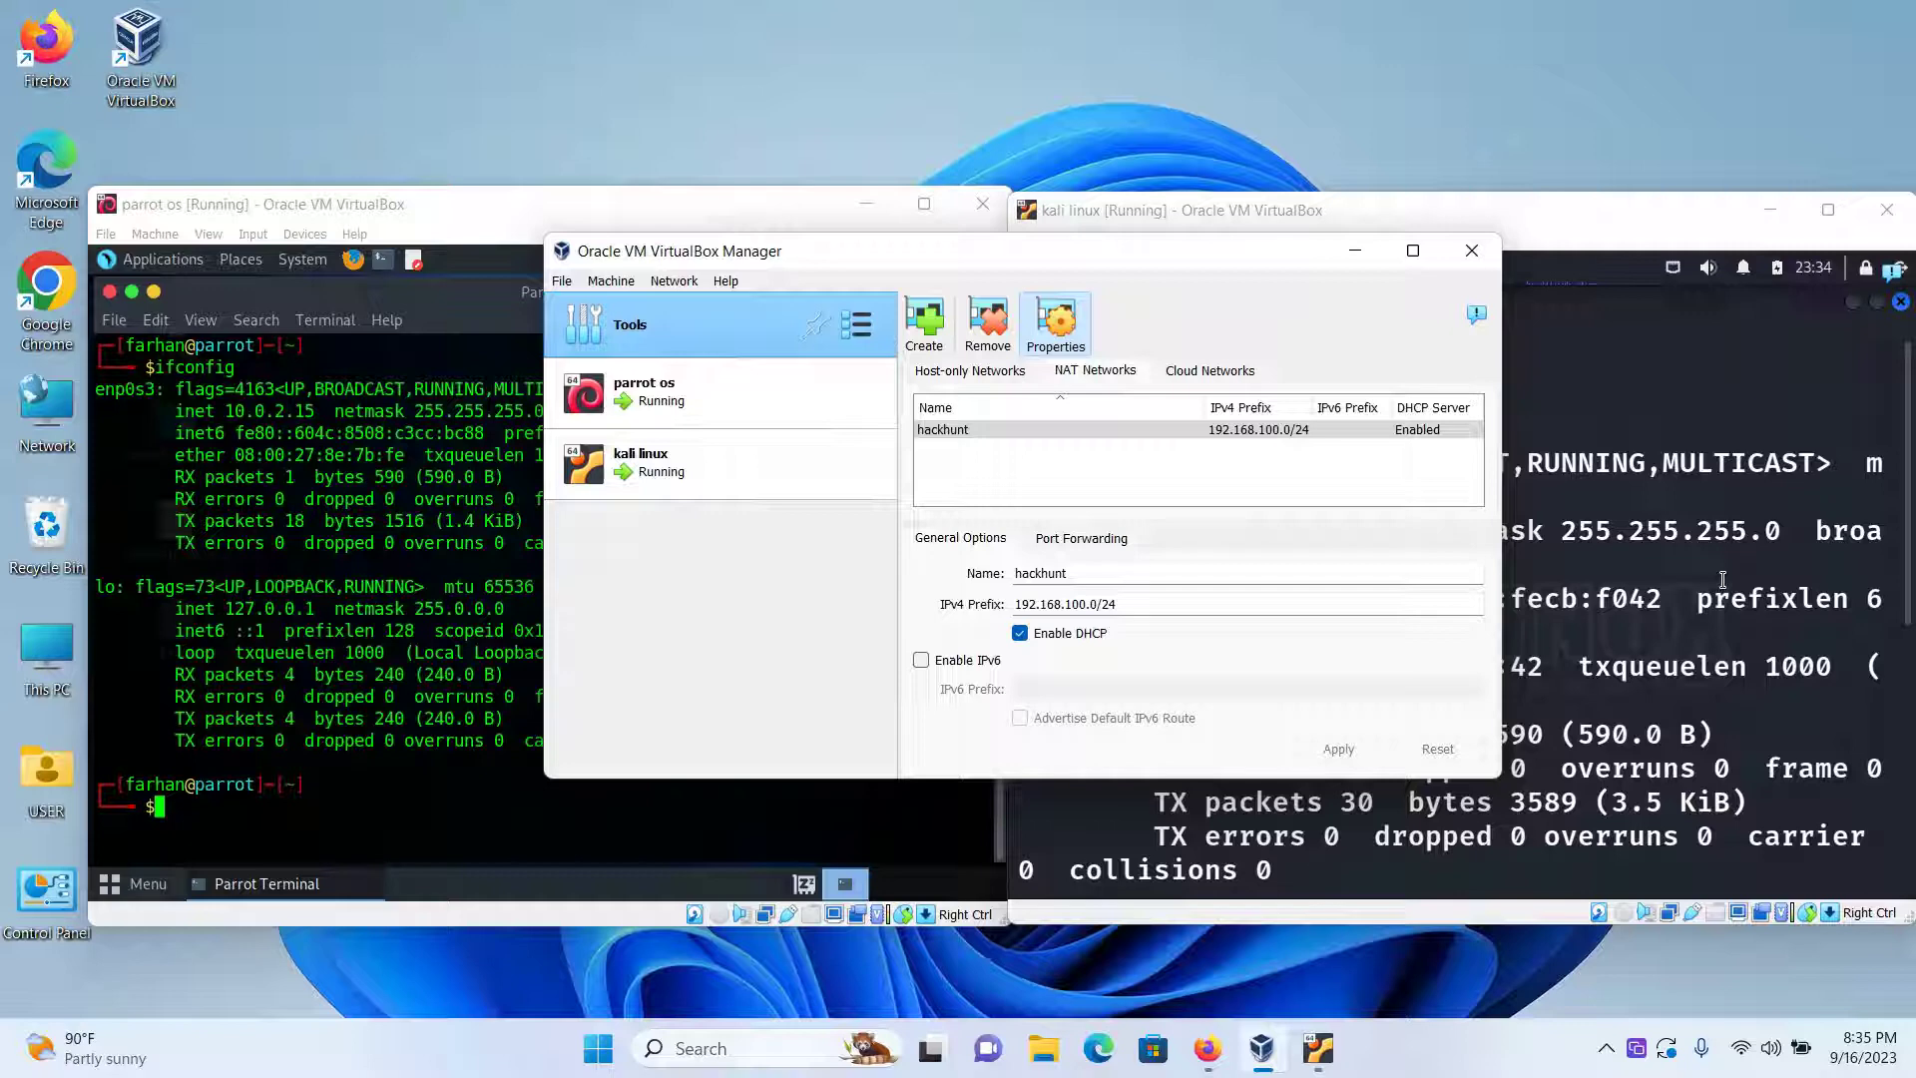
- Set the kali linux network adapter to NAT Network with name hackhunt
{"action": "left_click", "coordinate": [1686, 578]}
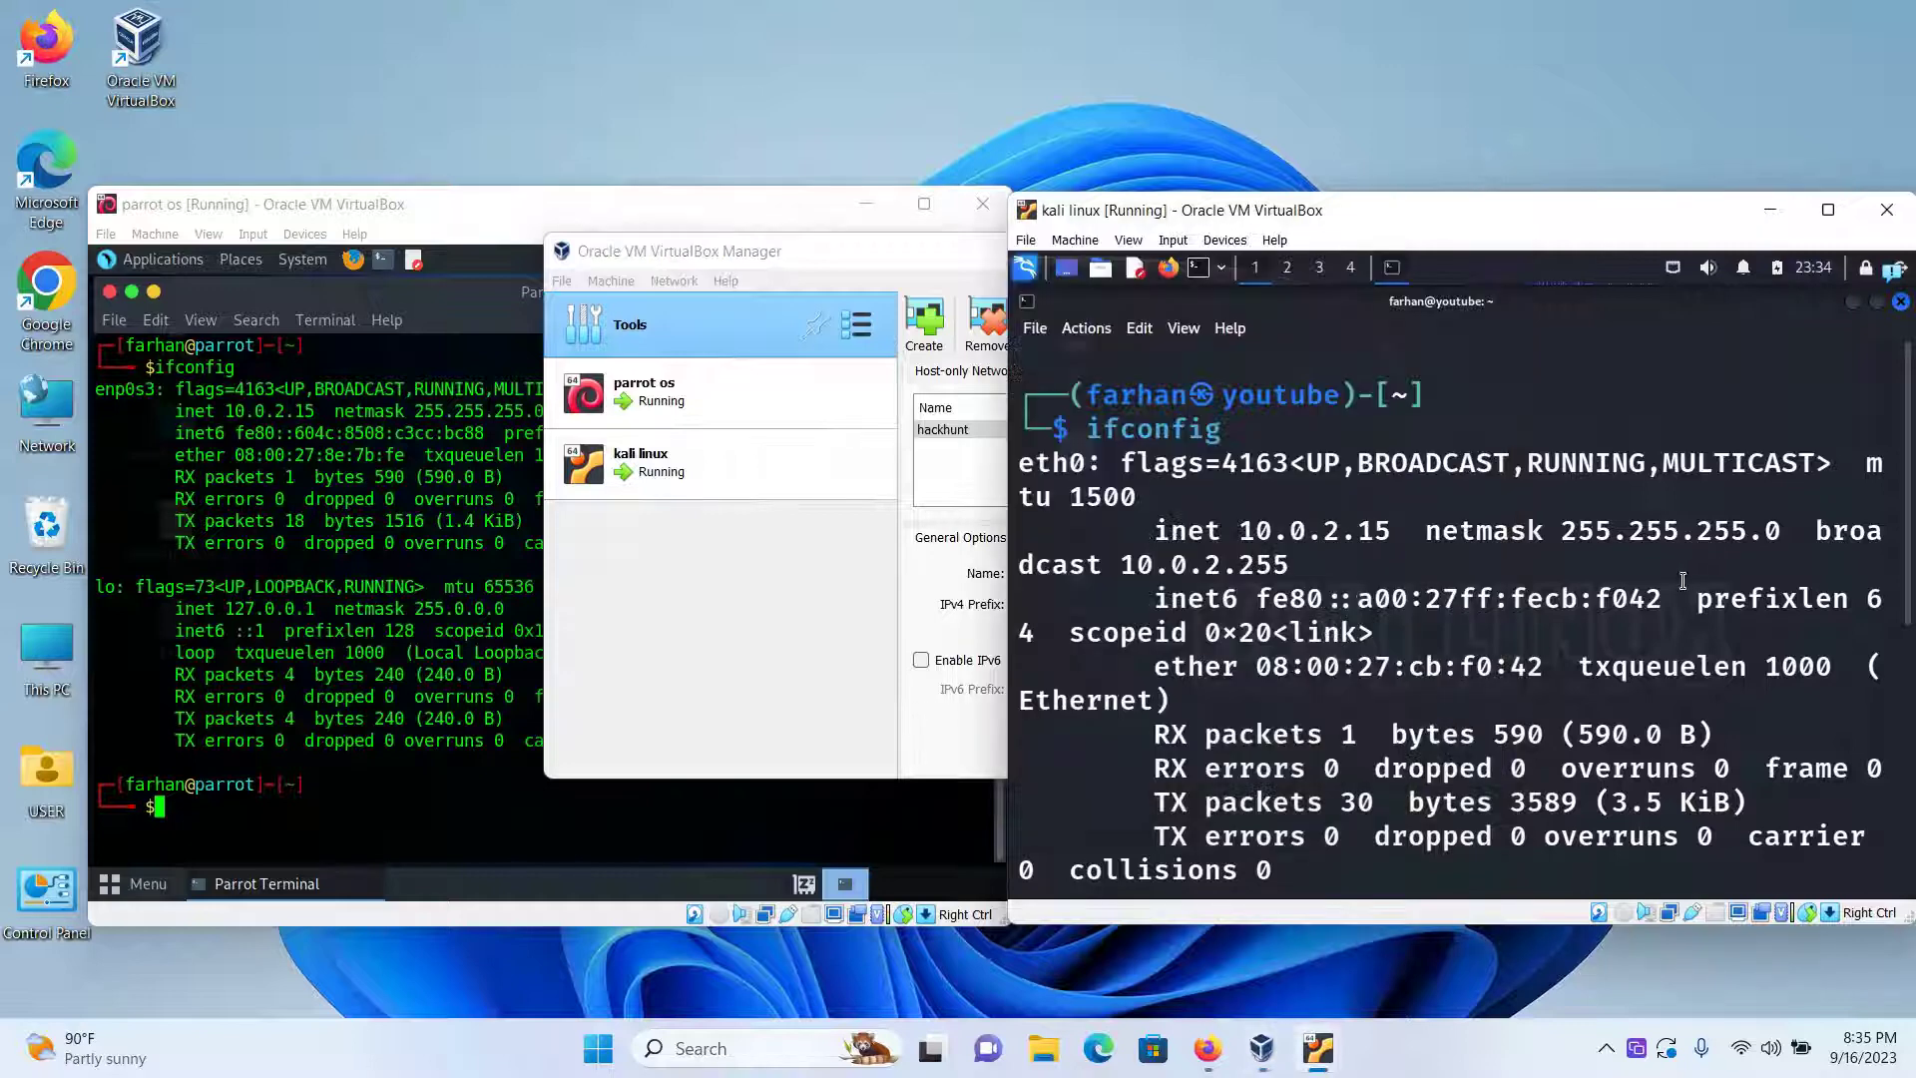
{"action": "left_click", "coordinate": [437, 607]}
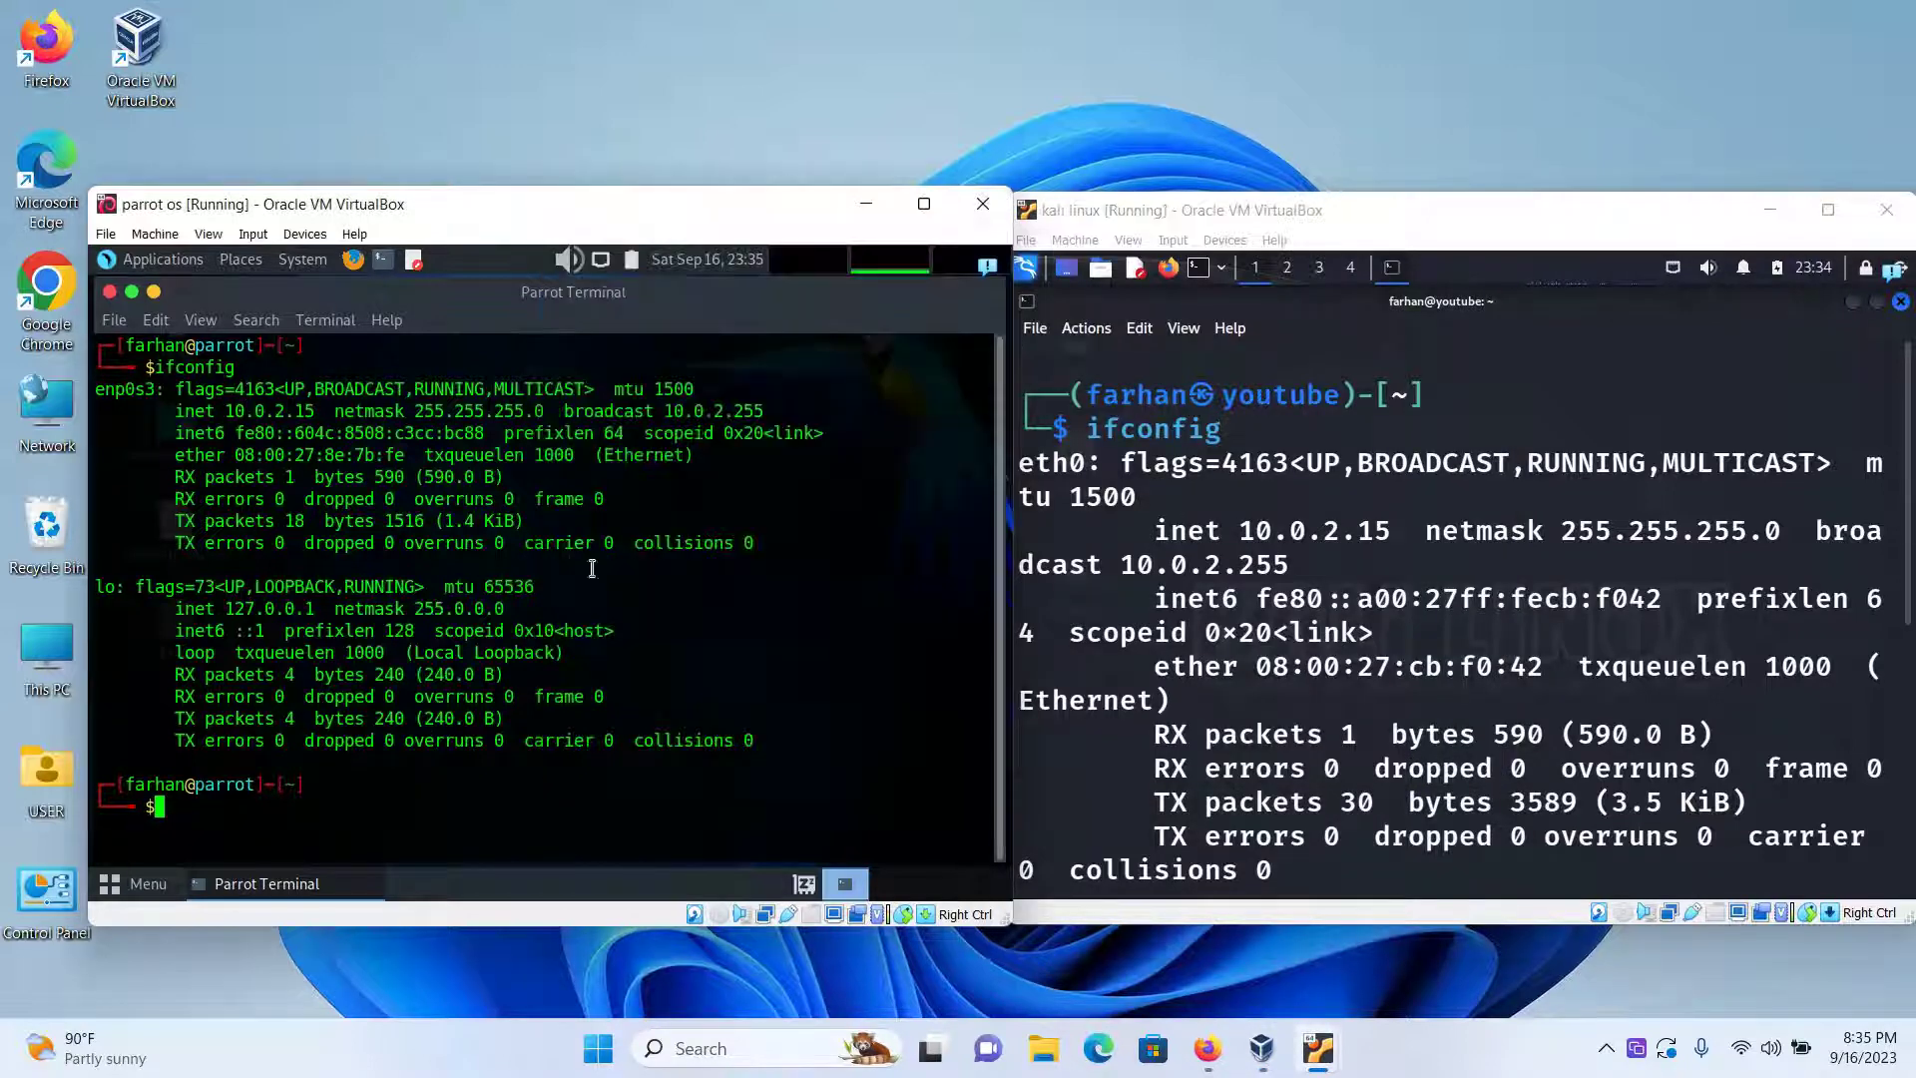
{"action": "left_click", "coordinate": [1075, 240]}
{"action": "left_click", "coordinate": [1100, 269]}
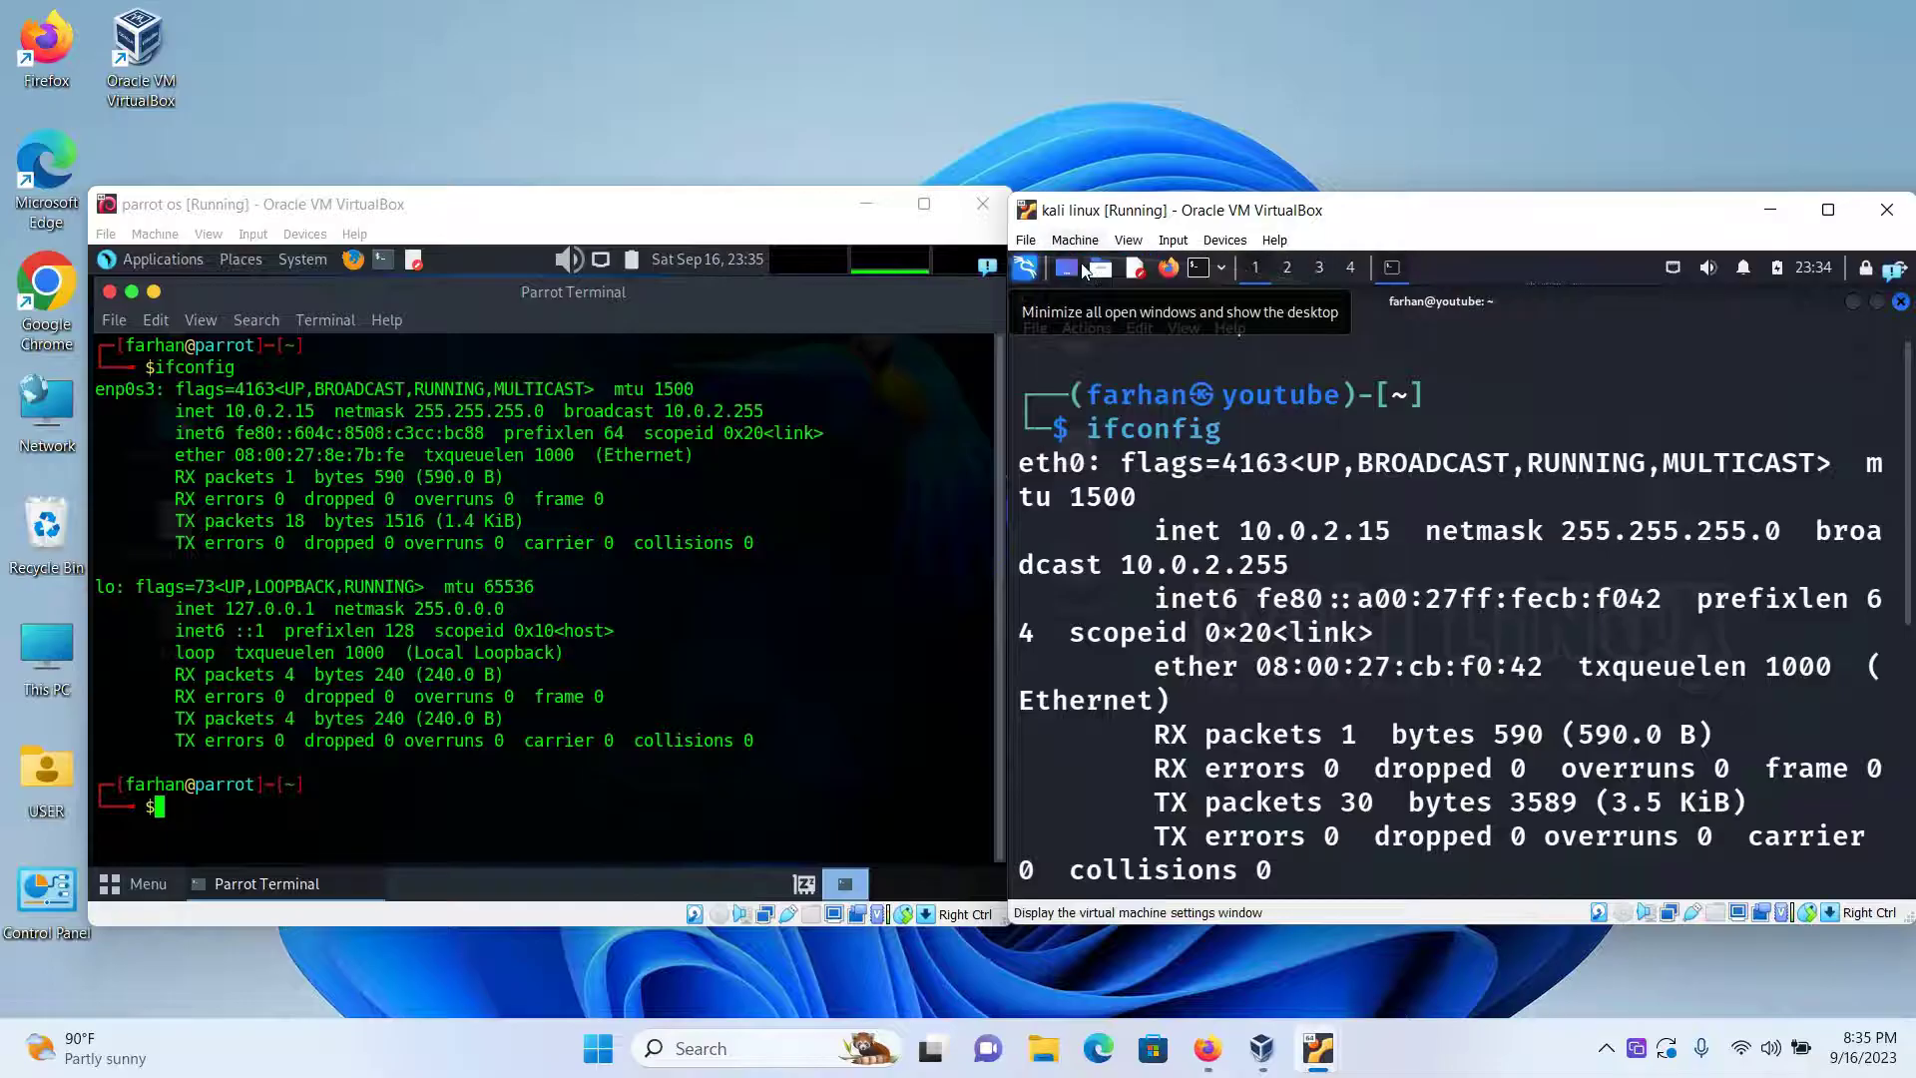
{"action": "left_click", "coordinate": [1200, 532]}
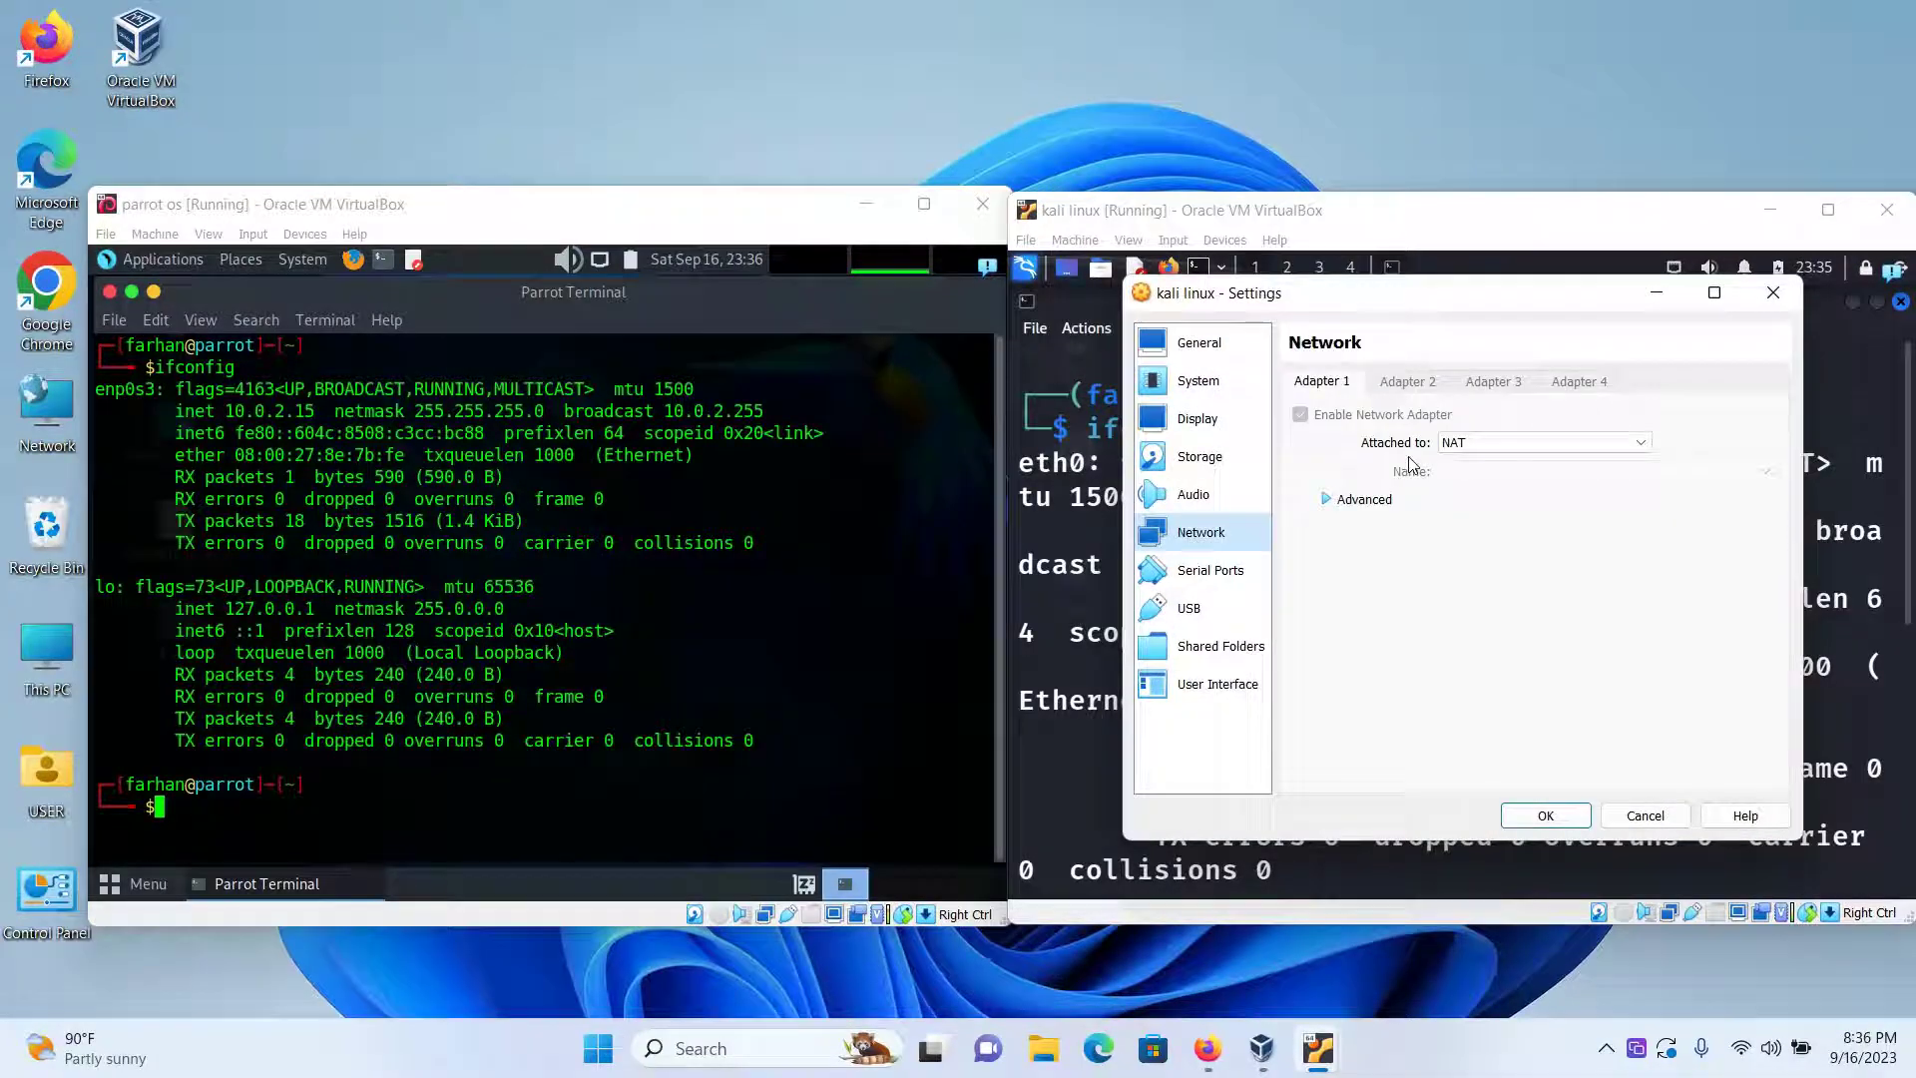
{"action": "left_click", "coordinate": [1474, 443]}
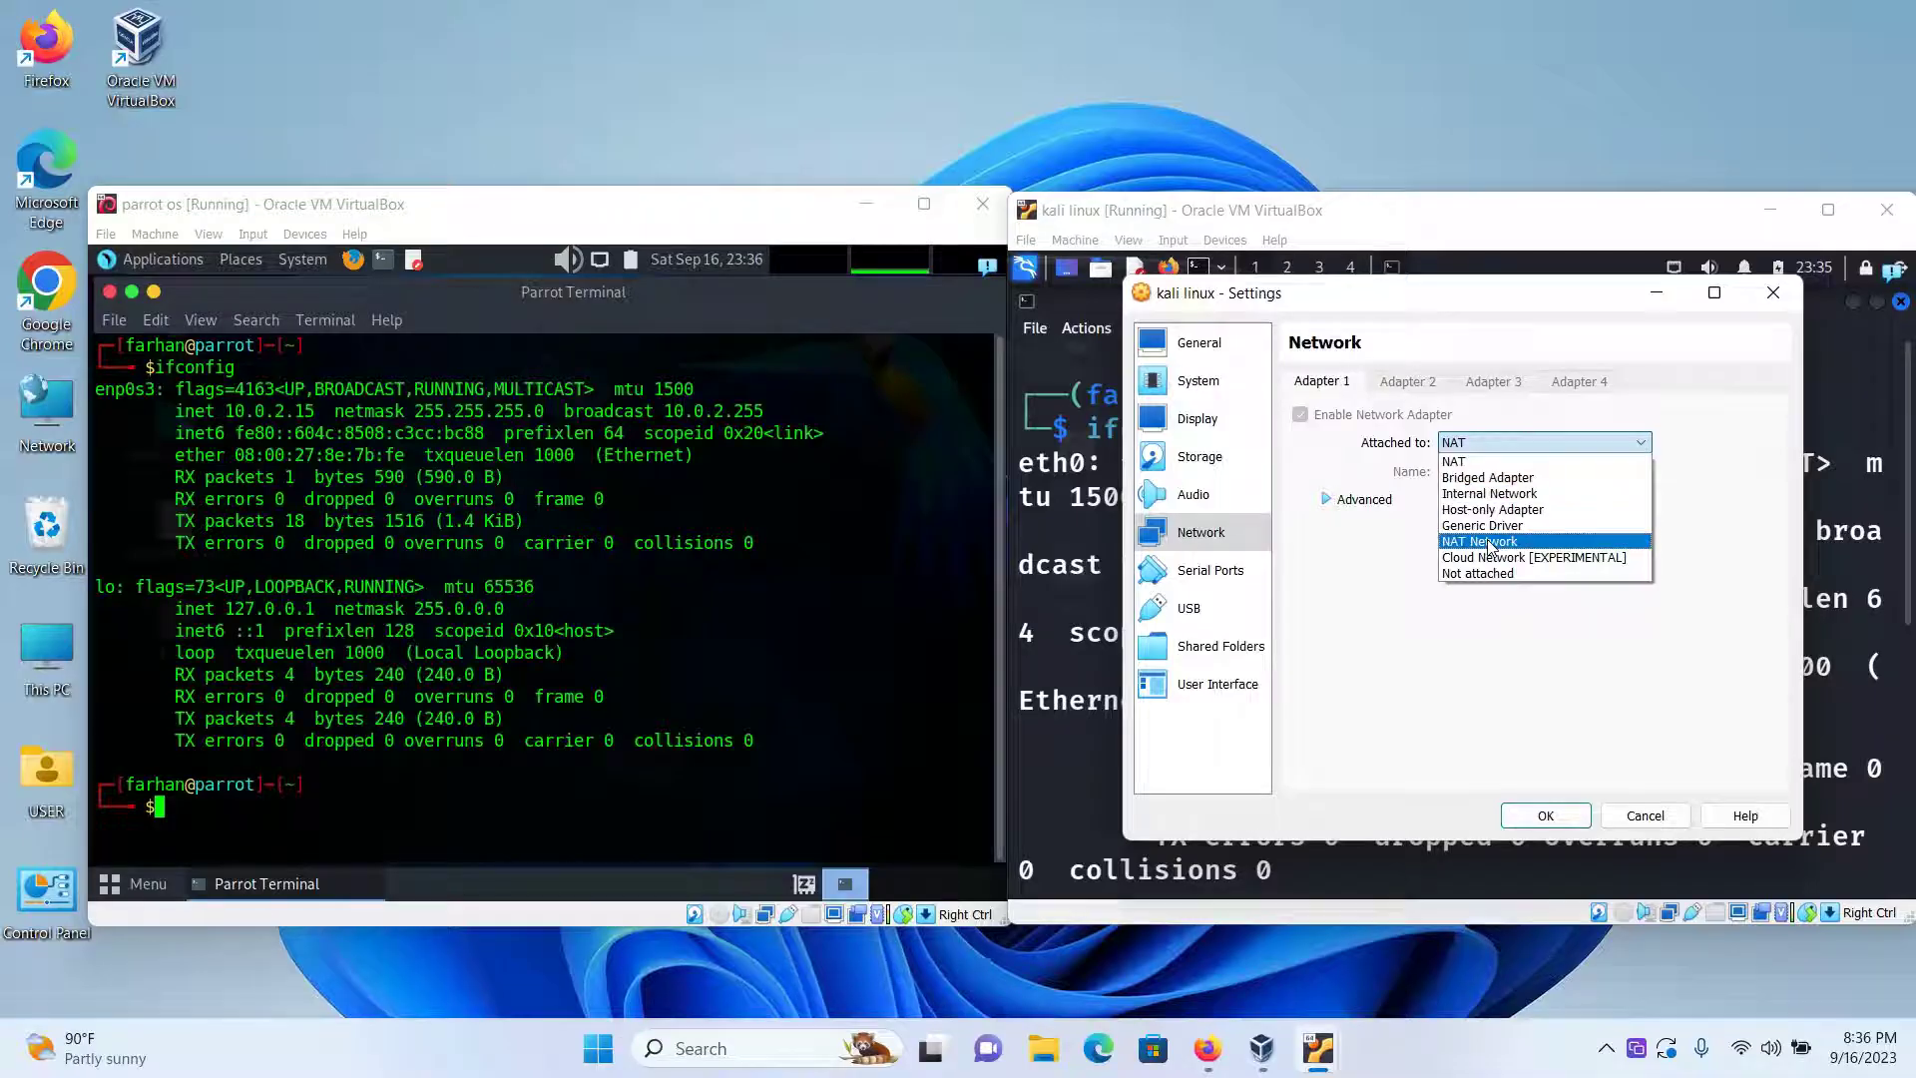
{"action": "left_click", "coordinate": [1480, 541]}
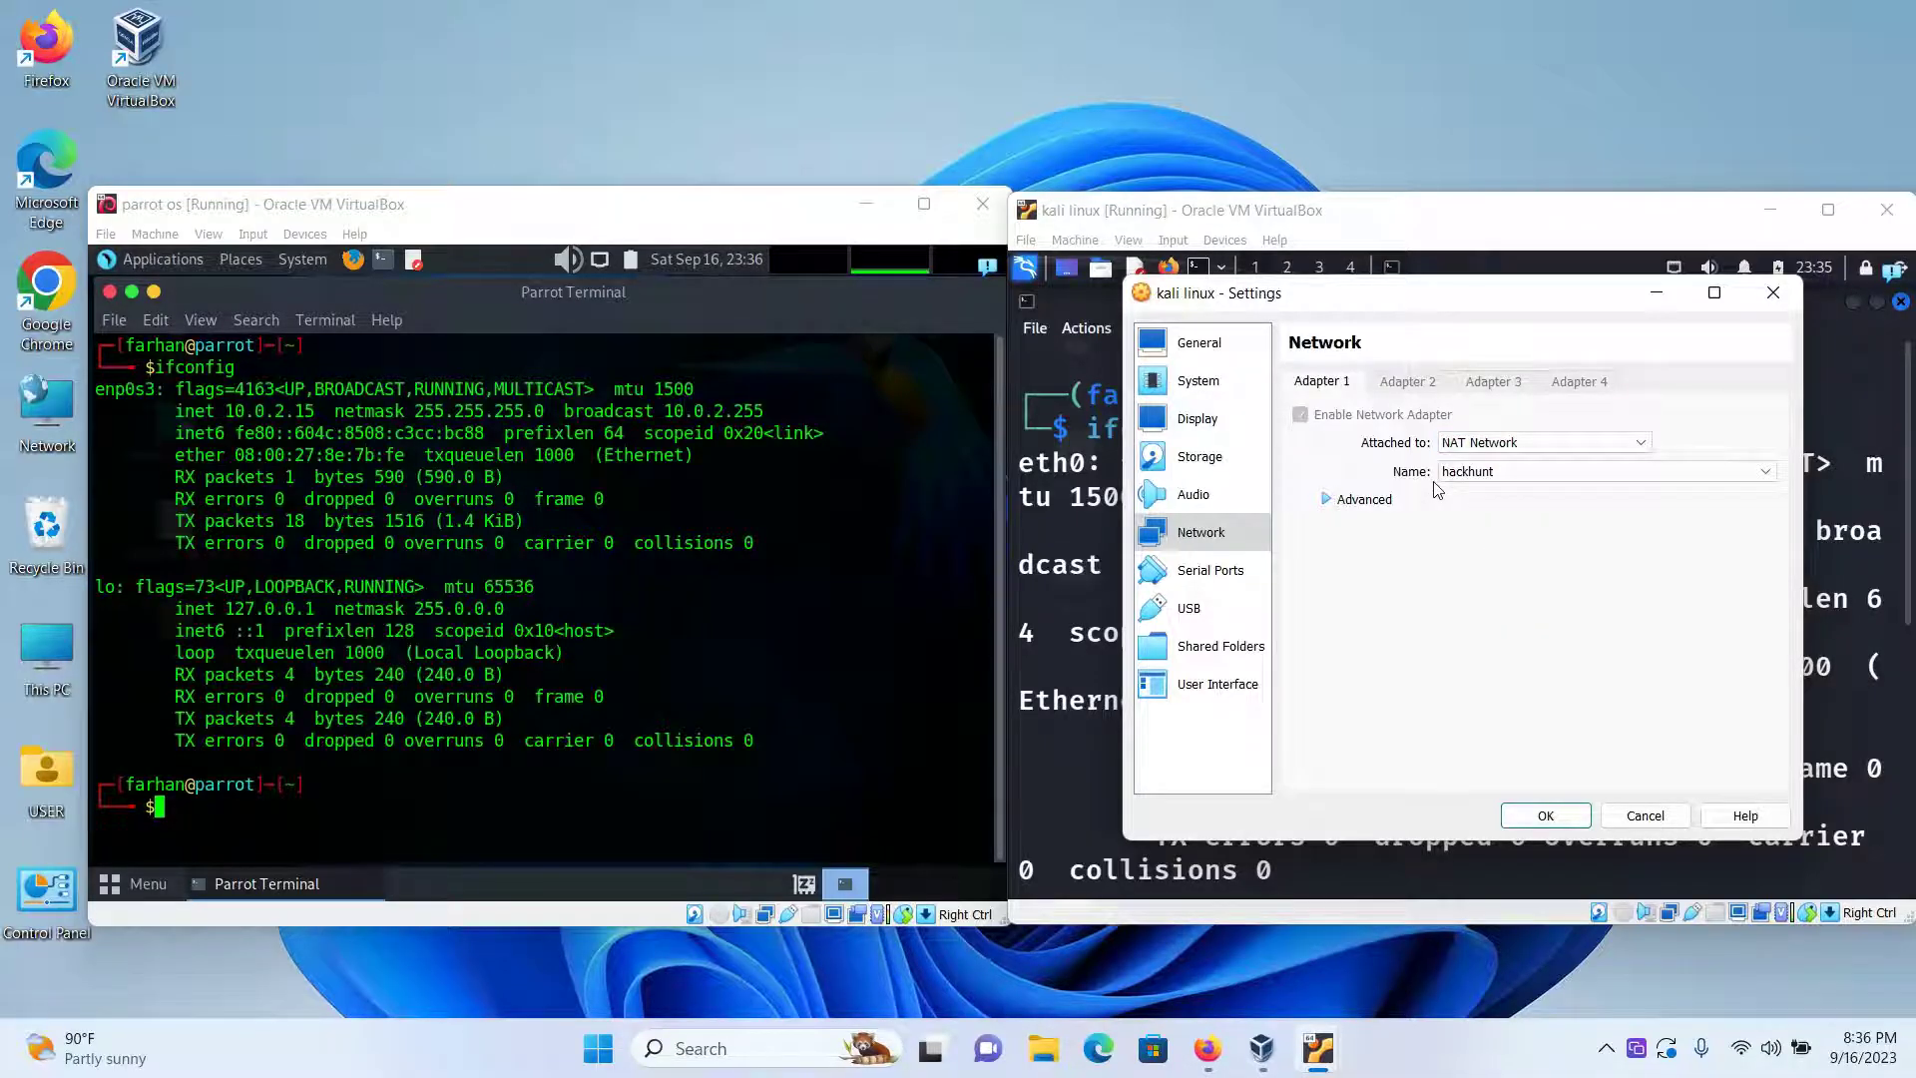
{"action": "left_click", "coordinate": [1475, 472]}
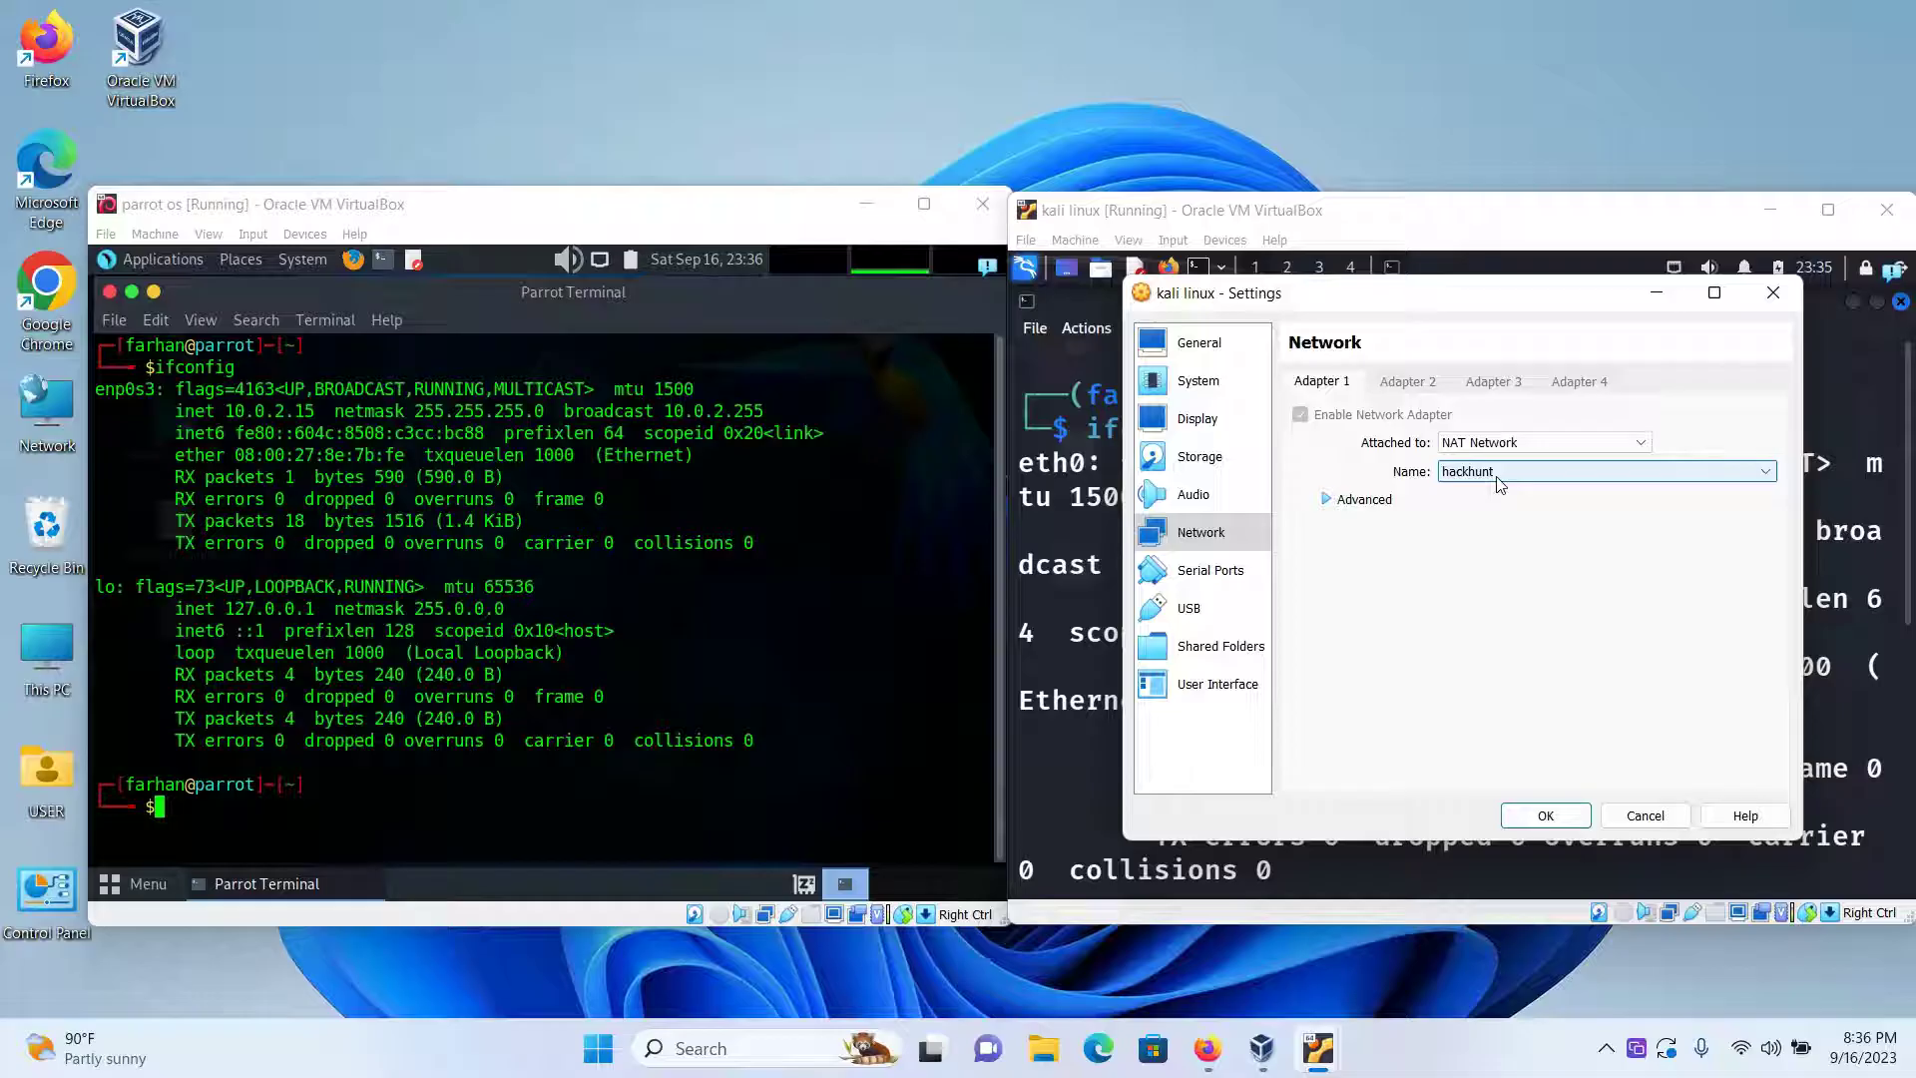
{"action": "left_click", "coordinate": [1498, 487]}
- Save Kali's settings, attach parrot os to the hackhunt NAT Network, and power off
{"action": "left_click", "coordinate": [1546, 816]}
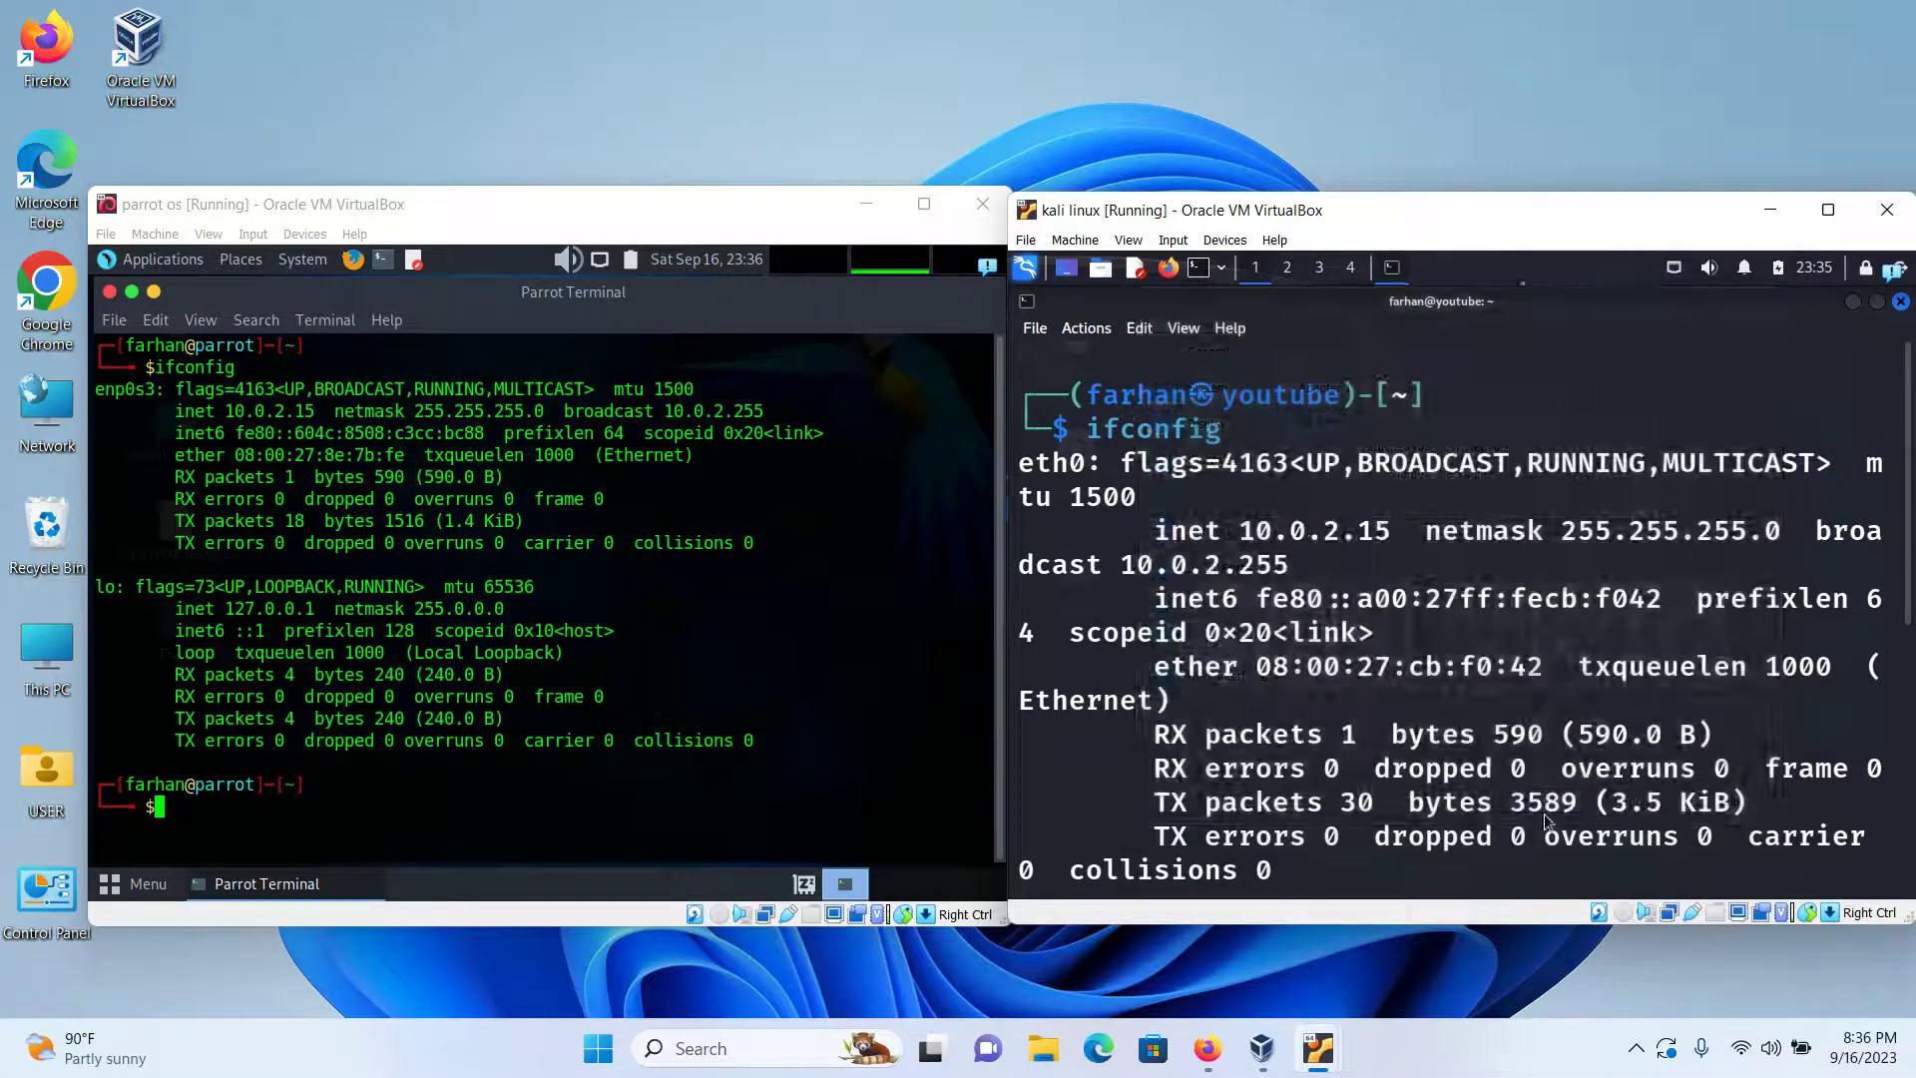
{"action": "left_click", "coordinate": [156, 233]}
{"action": "left_click", "coordinate": [188, 259]}
{"action": "left_click", "coordinate": [287, 530]}
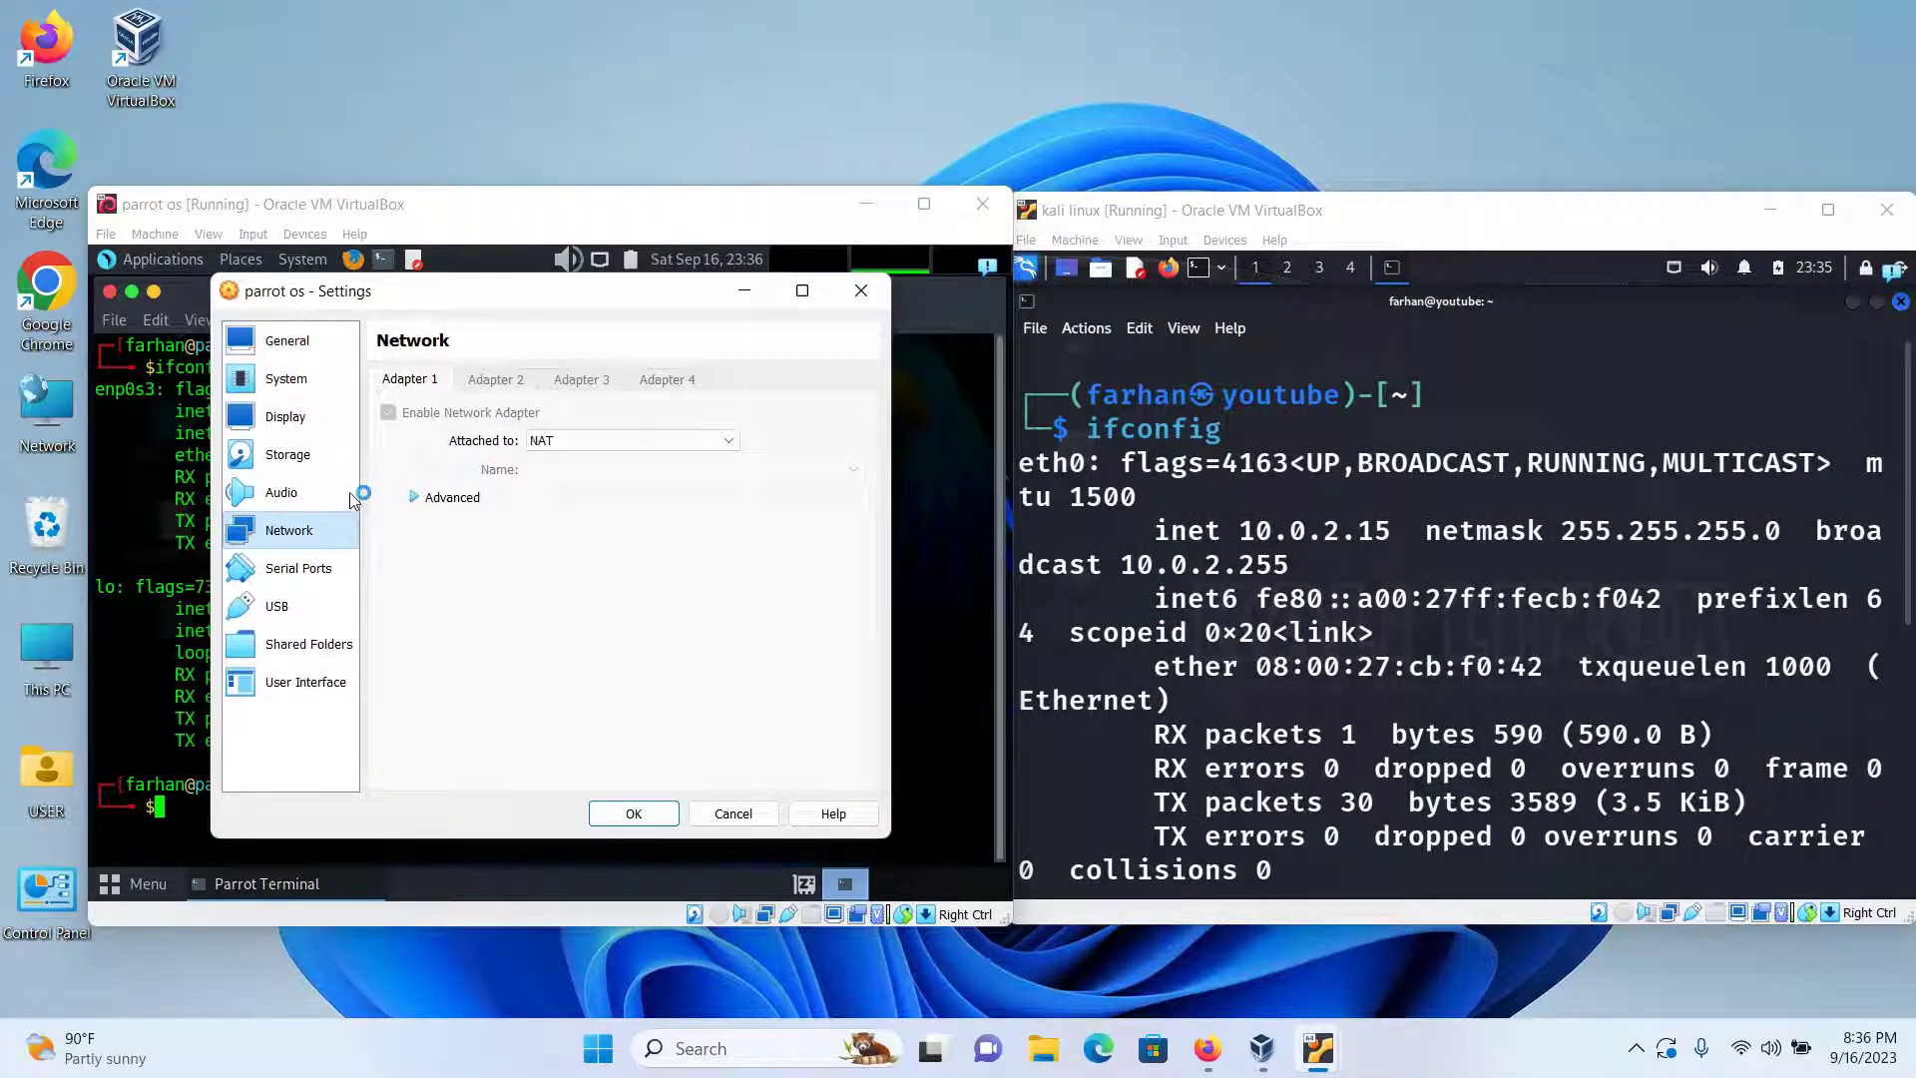
{"action": "left_click", "coordinate": [629, 441]}
{"action": "left_click", "coordinate": [585, 467]}
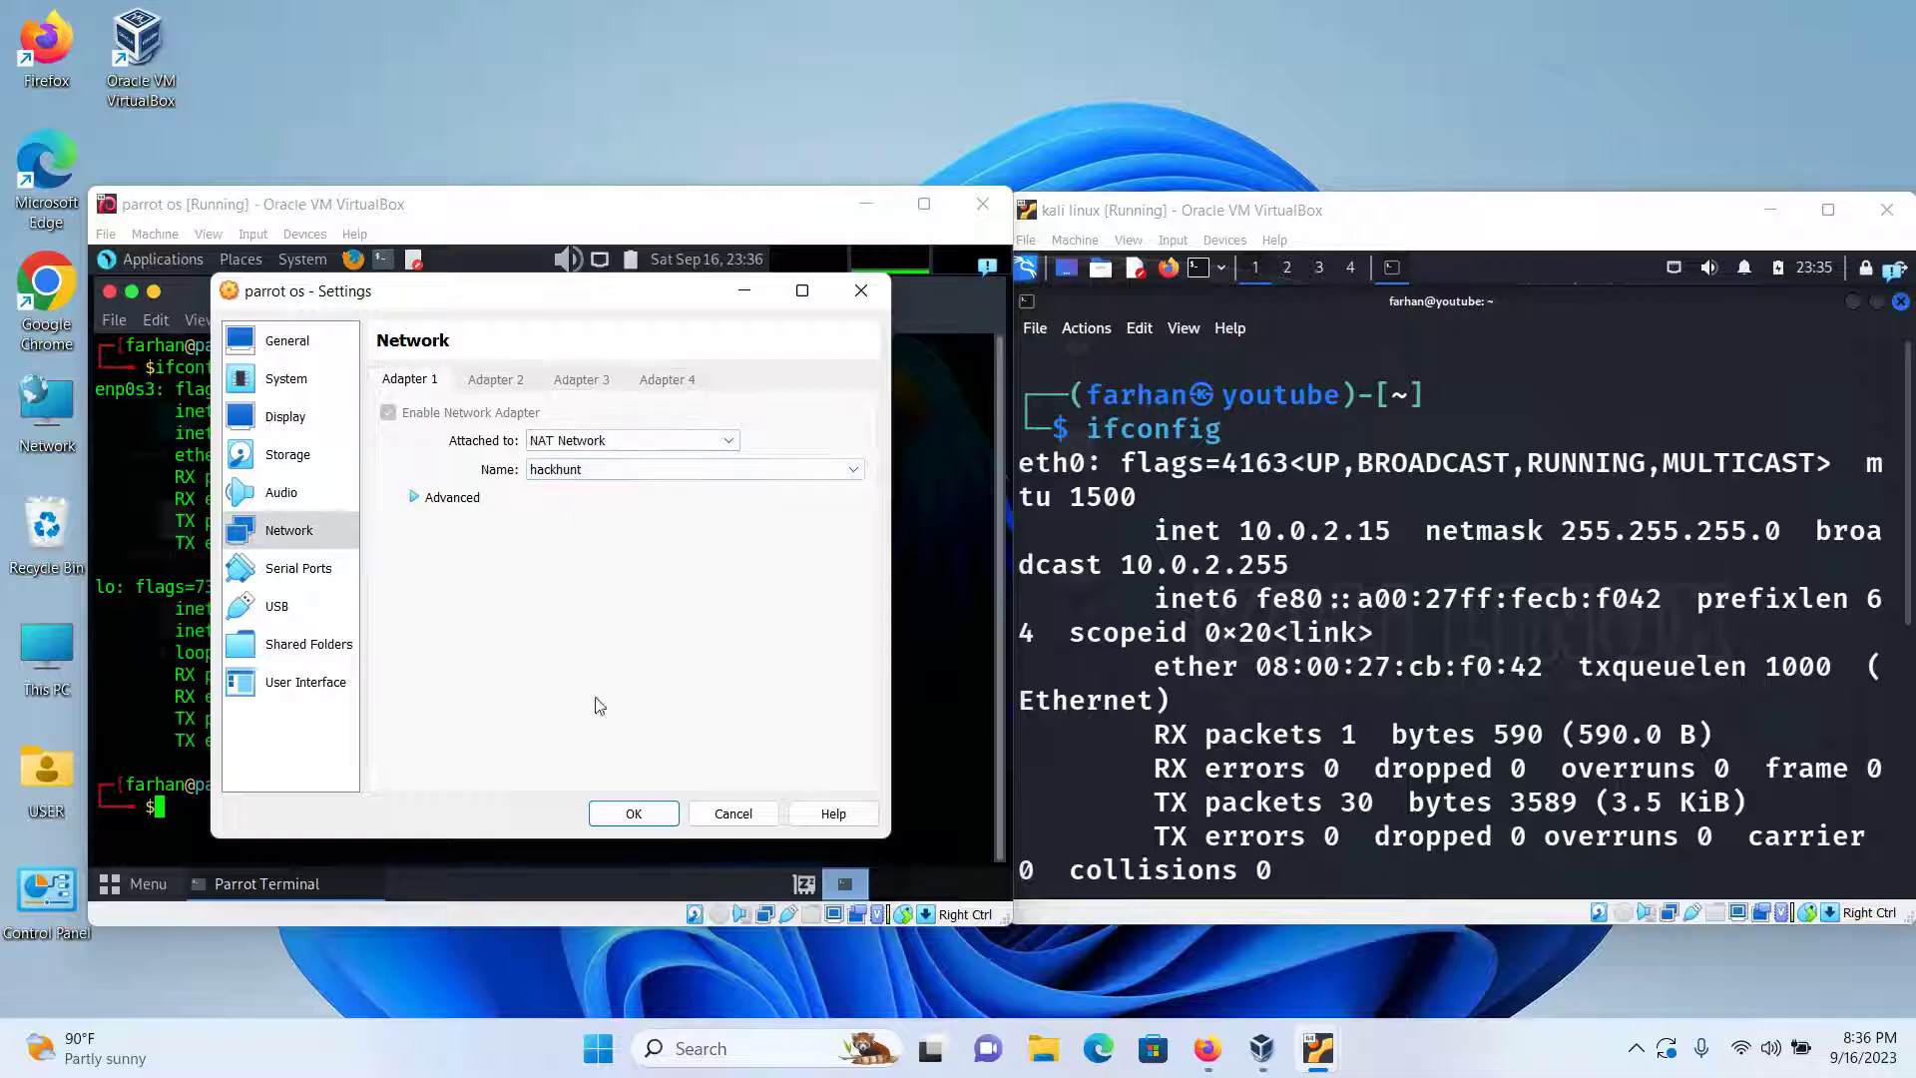
{"action": "left_click", "coordinate": [633, 813]}
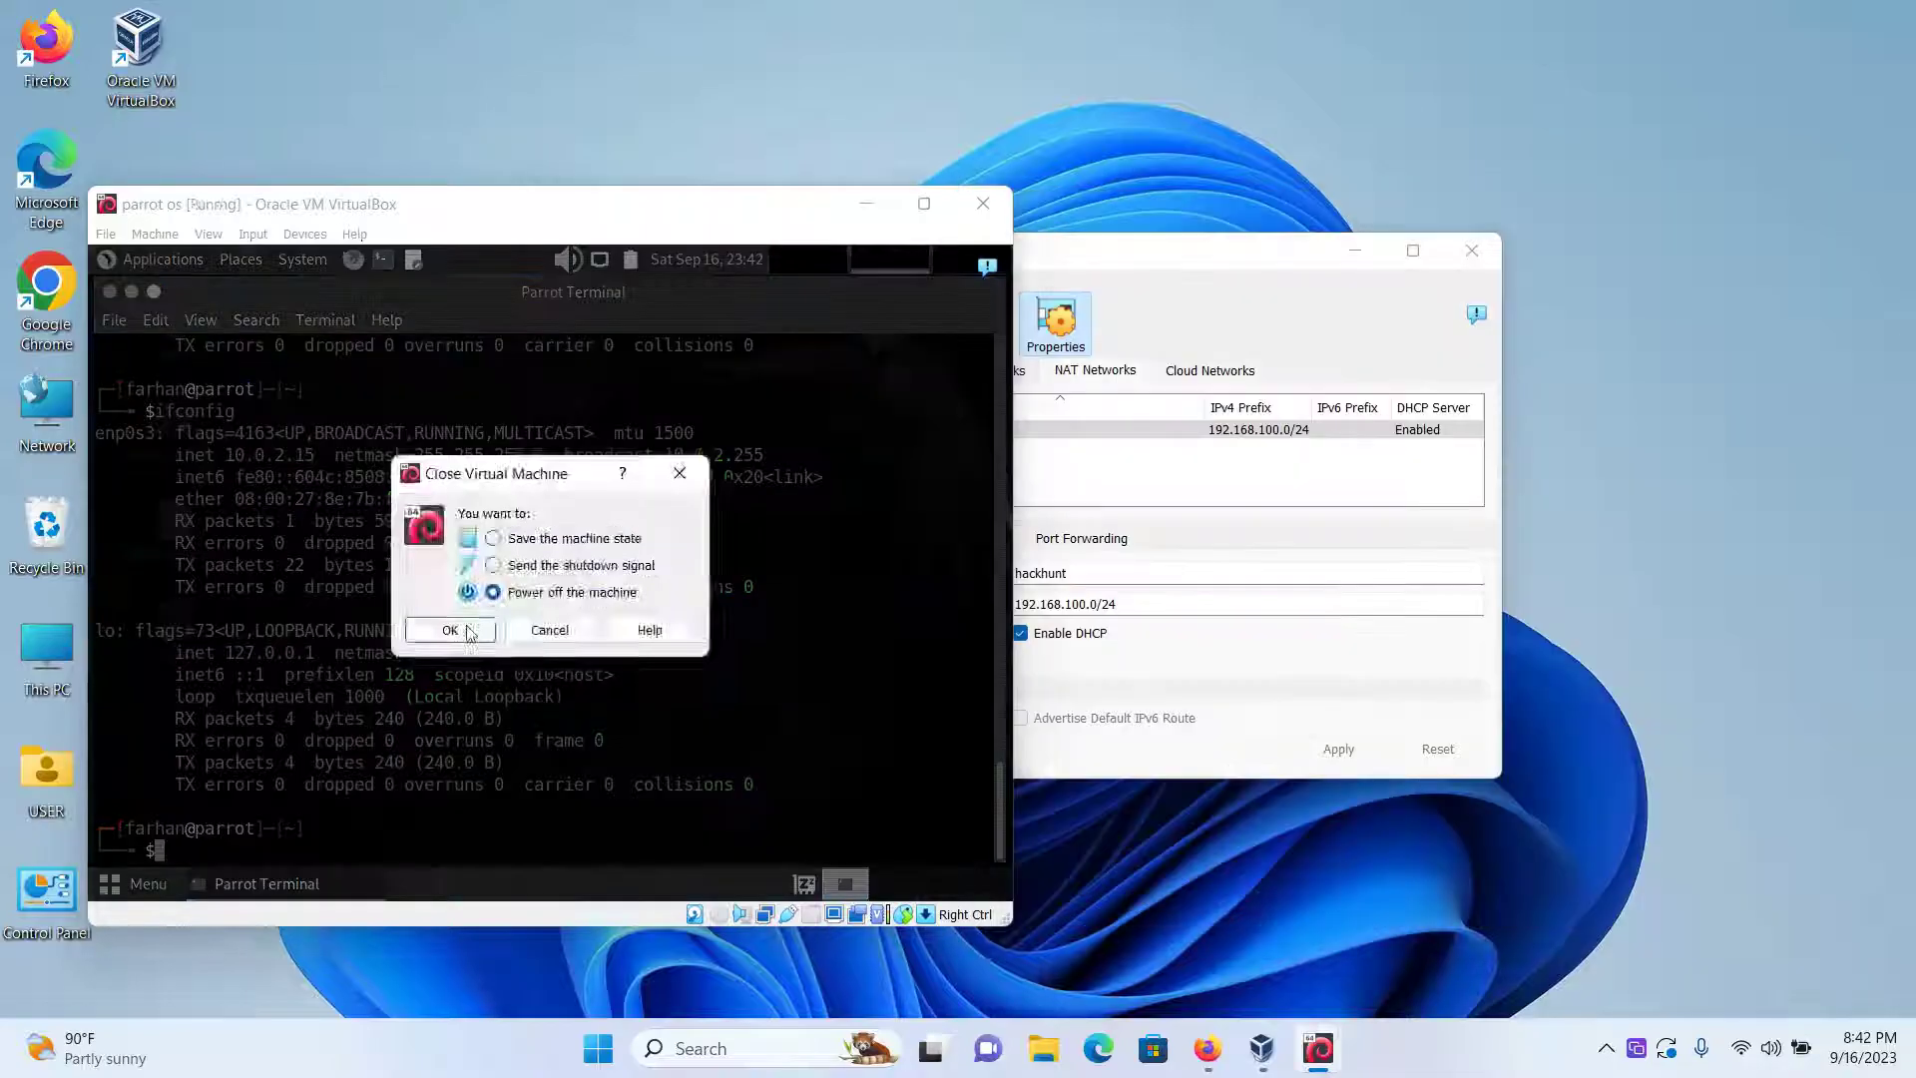
{"action": "left_click", "coordinate": [450, 630]}
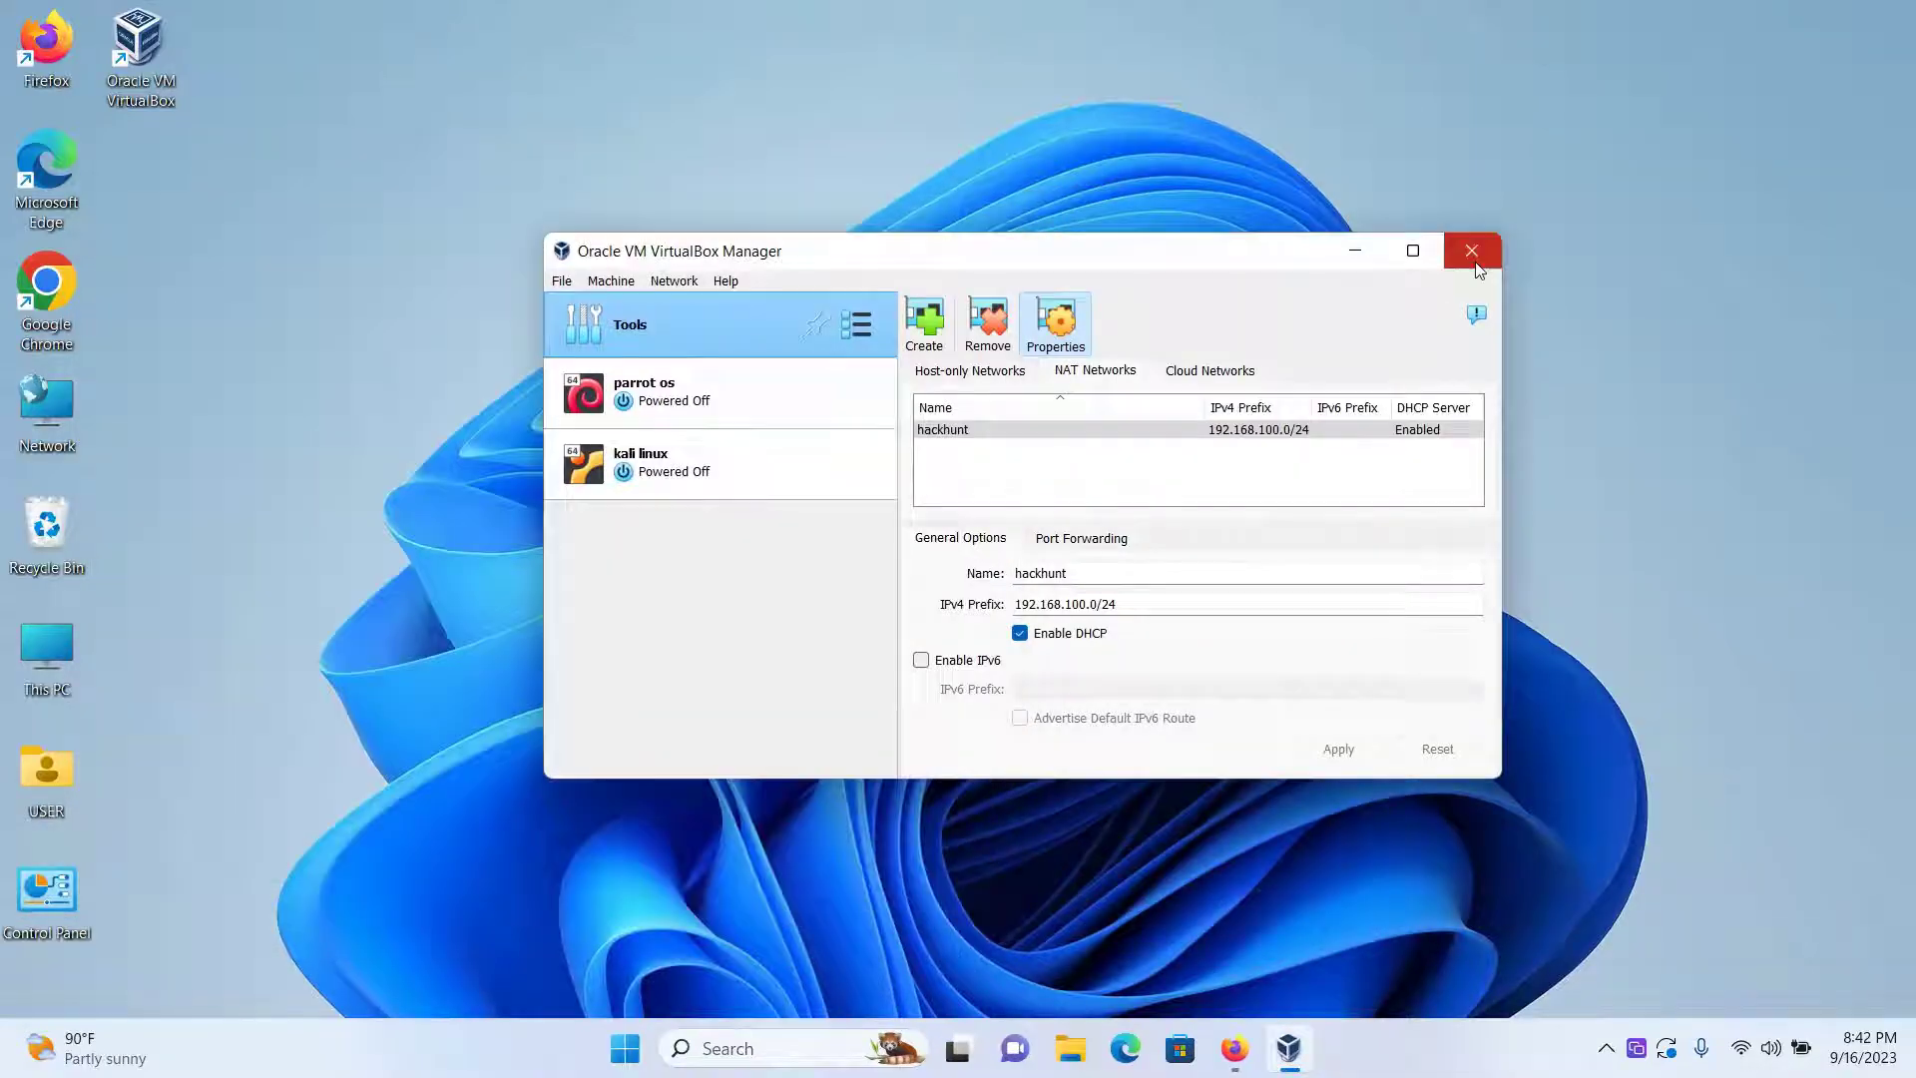
- Start kali linux and run ifconfig in both the Kali and Parrot terminals
{"action": "left_click", "coordinate": [734, 462]}
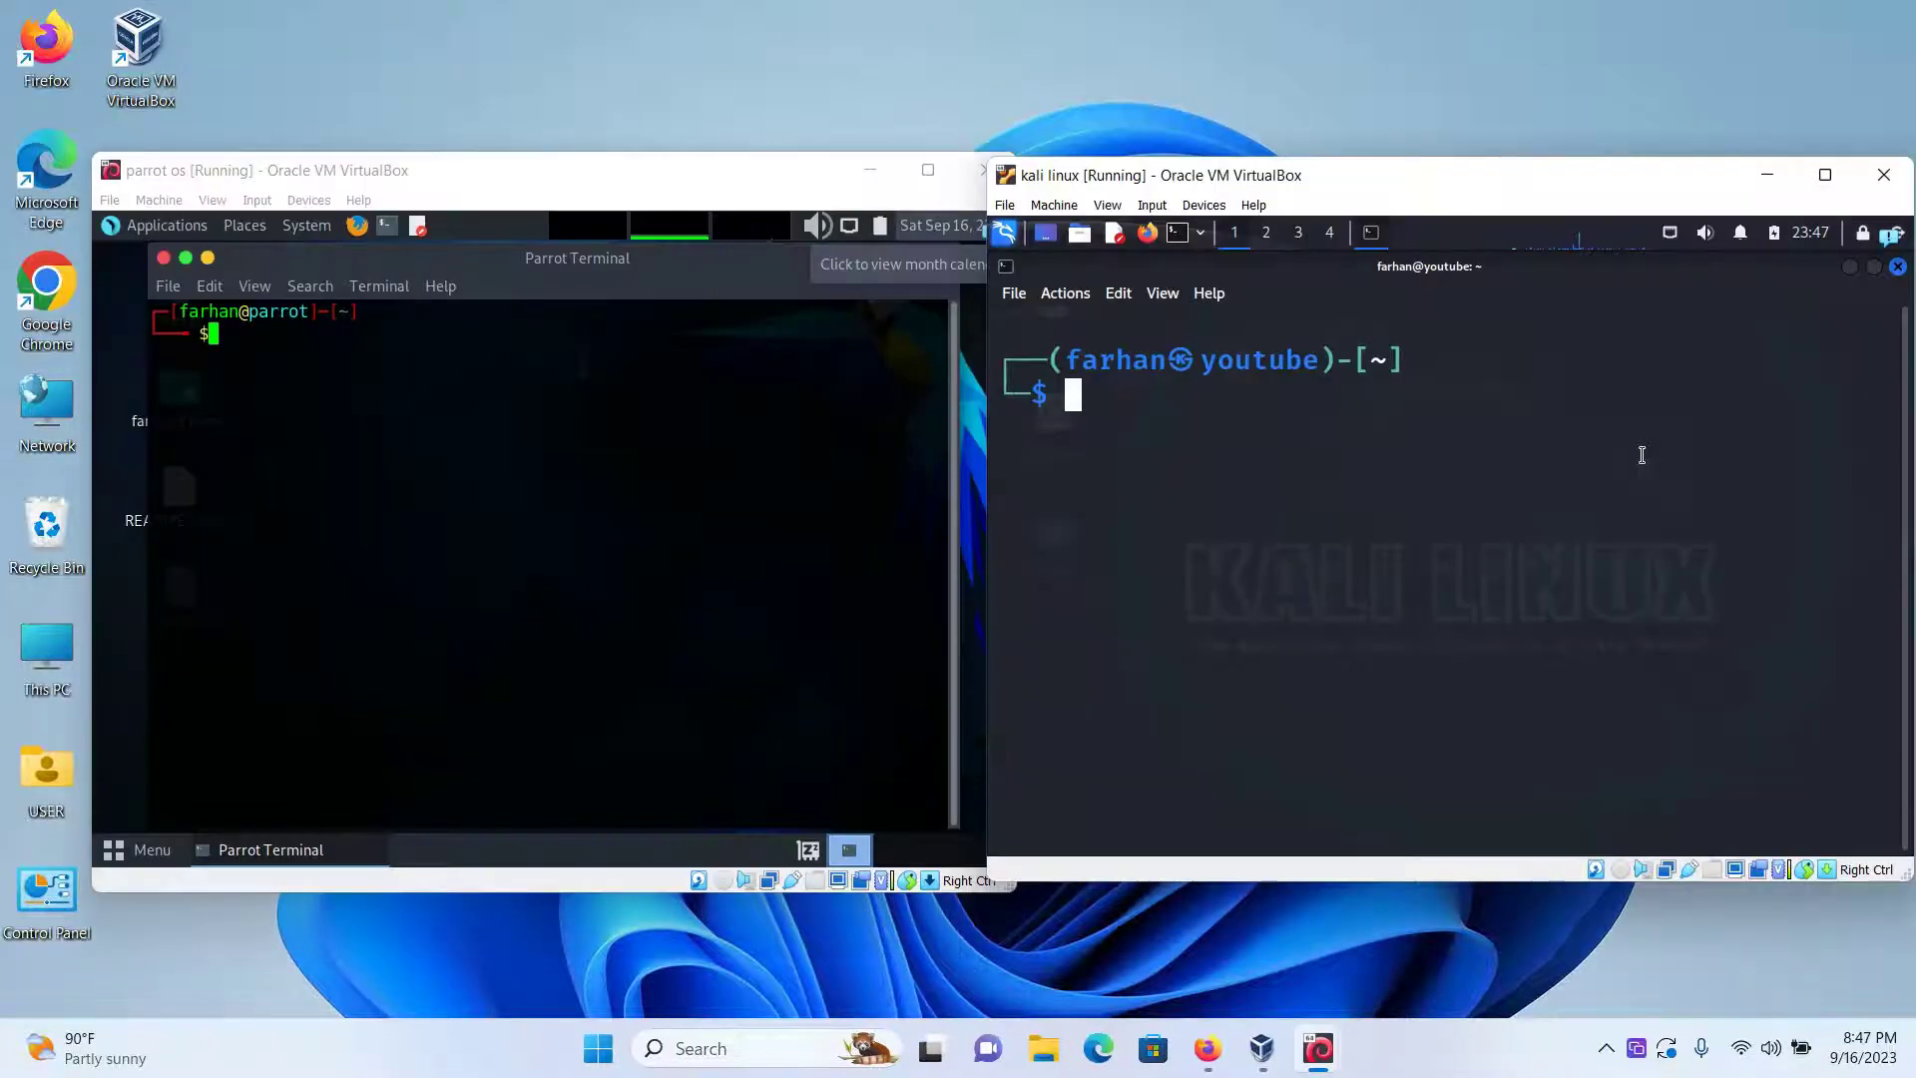
{"action": "type", "text": "ifconfig"}
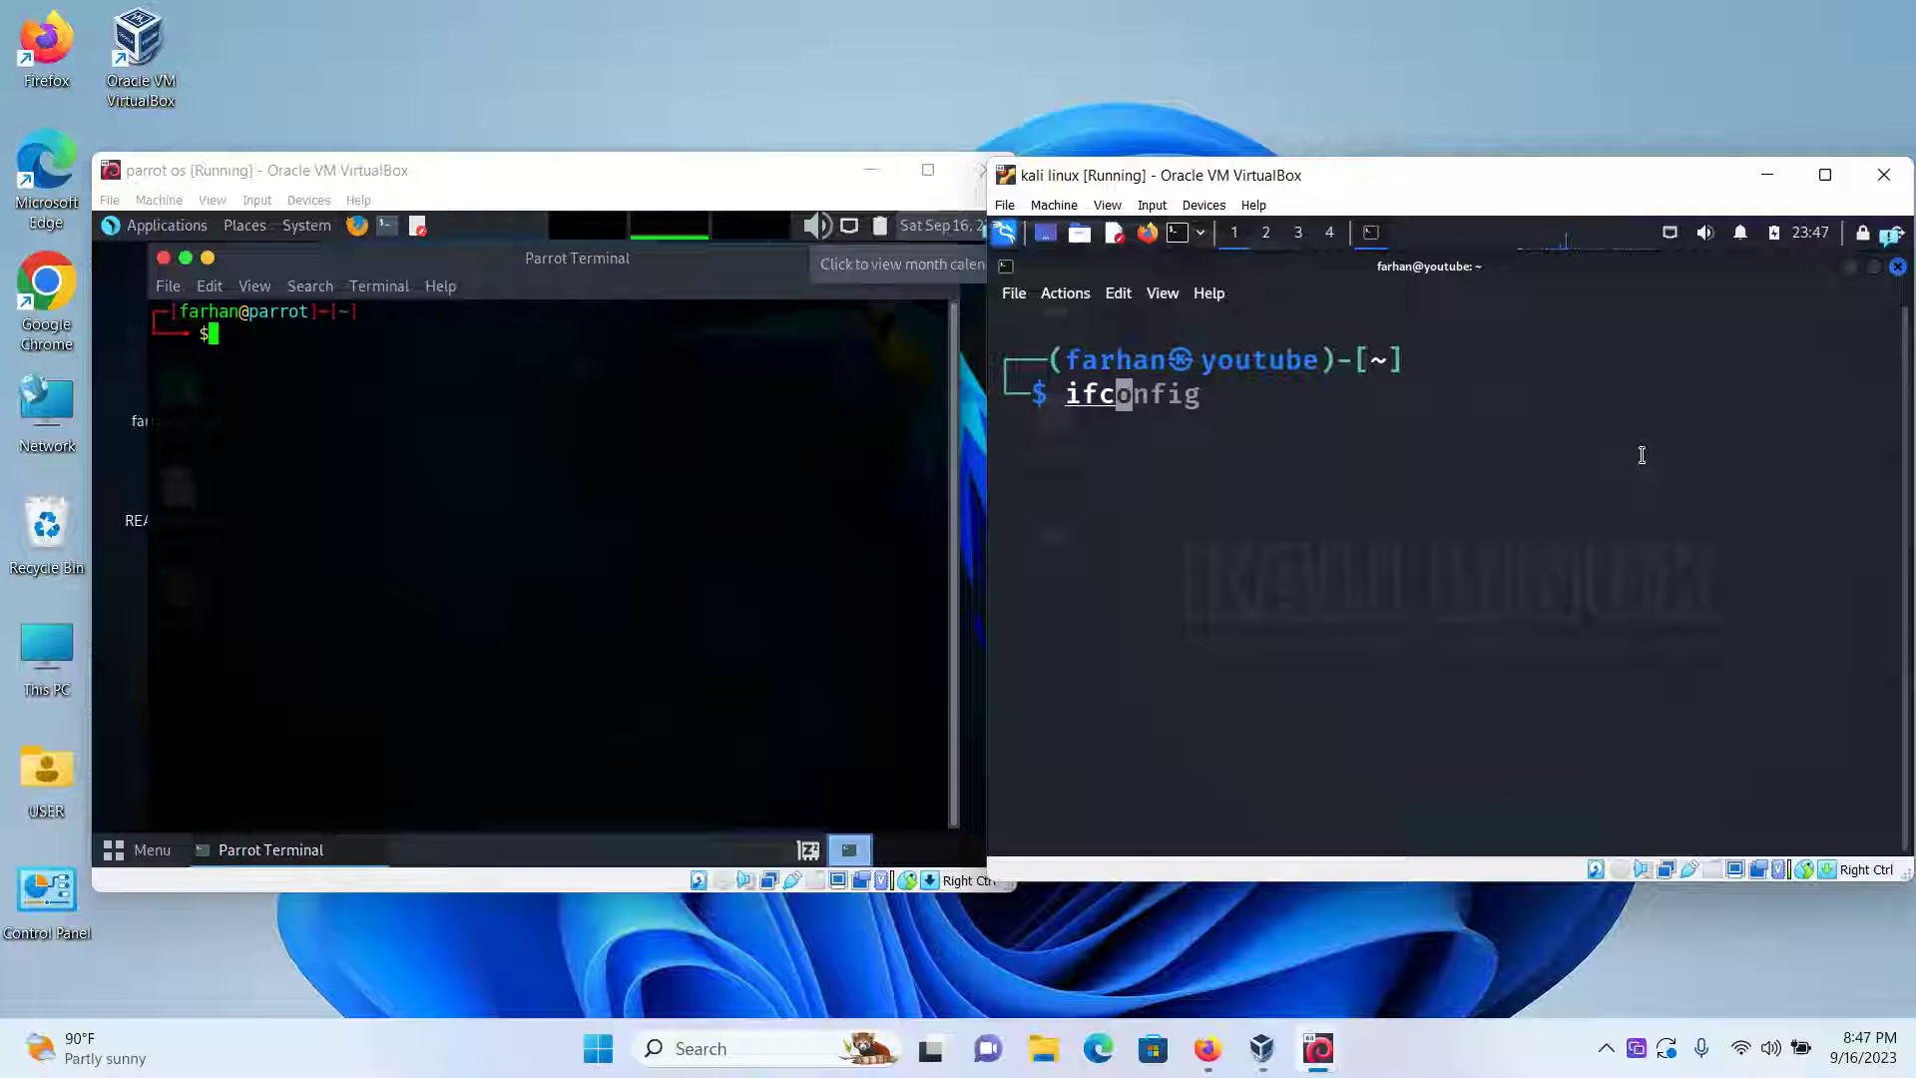
{"action": "key", "text": "Return"}
{"action": "left_click", "coordinate": [469, 450]}
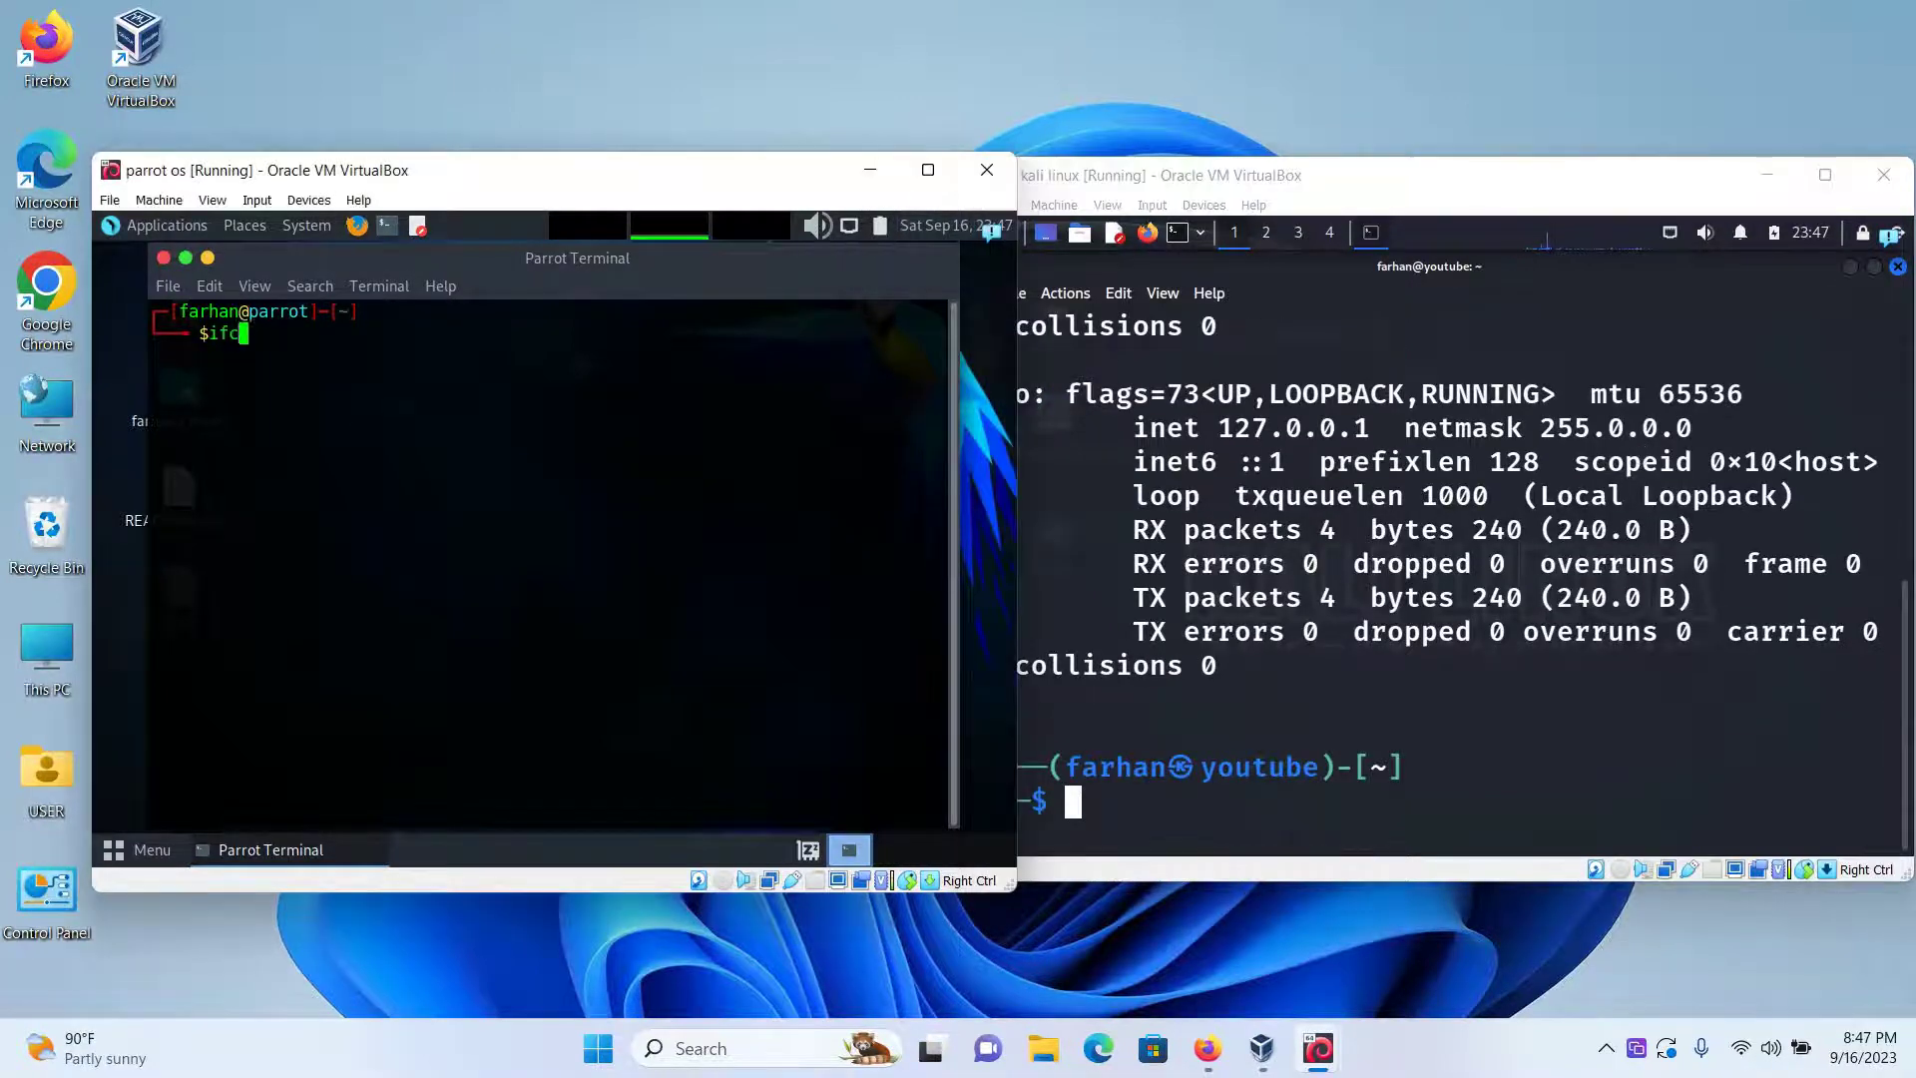
{"action": "type", "text": "ifconfig"}
{"action": "key", "text": "Return"}
{"action": "scroll", "coordinate": [1348, 599], "scroll_direction": "up", "scroll_amount": 5}
- Highlight Kali's 192.168.100.5 and Parrot's 192.168.100.4 inet addresses
{"action": "left_click_drag", "start_coordinate": [1215, 496], "coordinate": [1442, 495]}
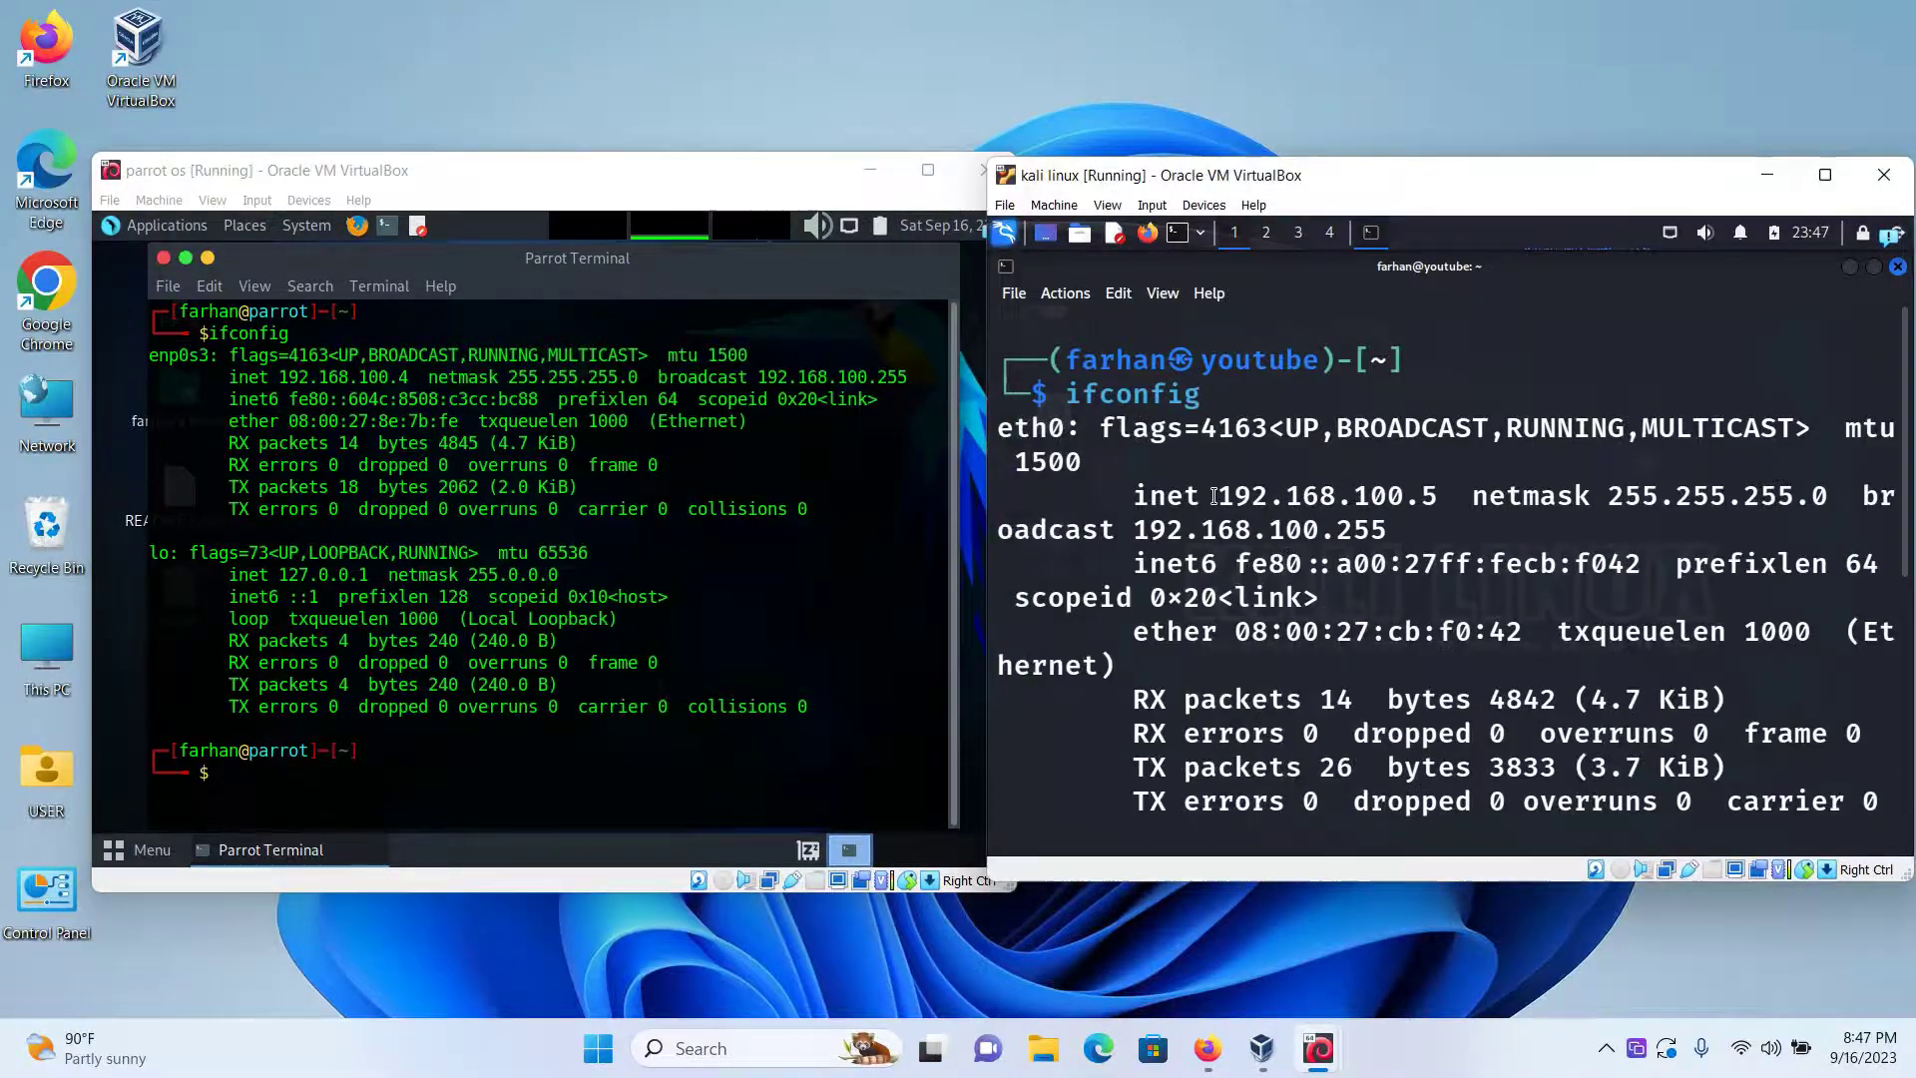
{"action": "left_click_drag", "start_coordinate": [278, 377], "coordinate": [414, 379]}
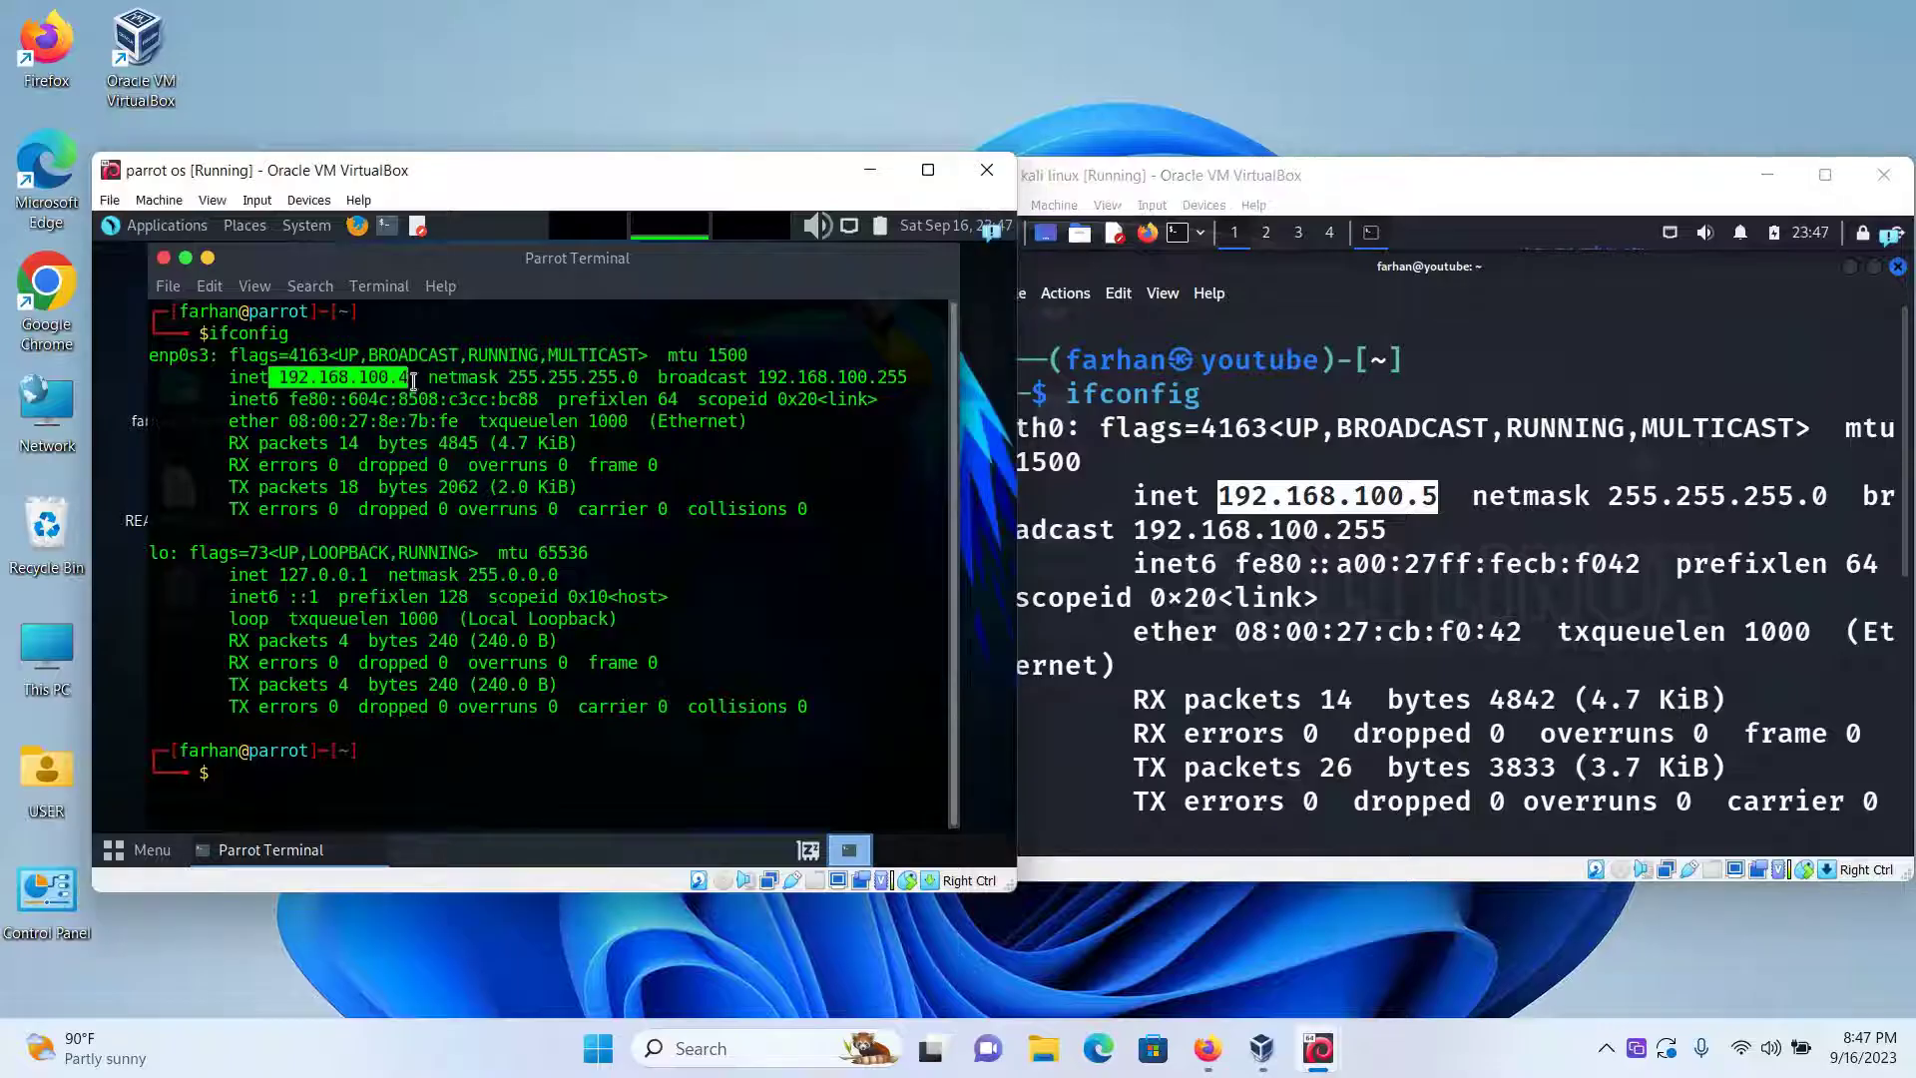
{"action": "left_click", "coordinate": [1371, 495]}
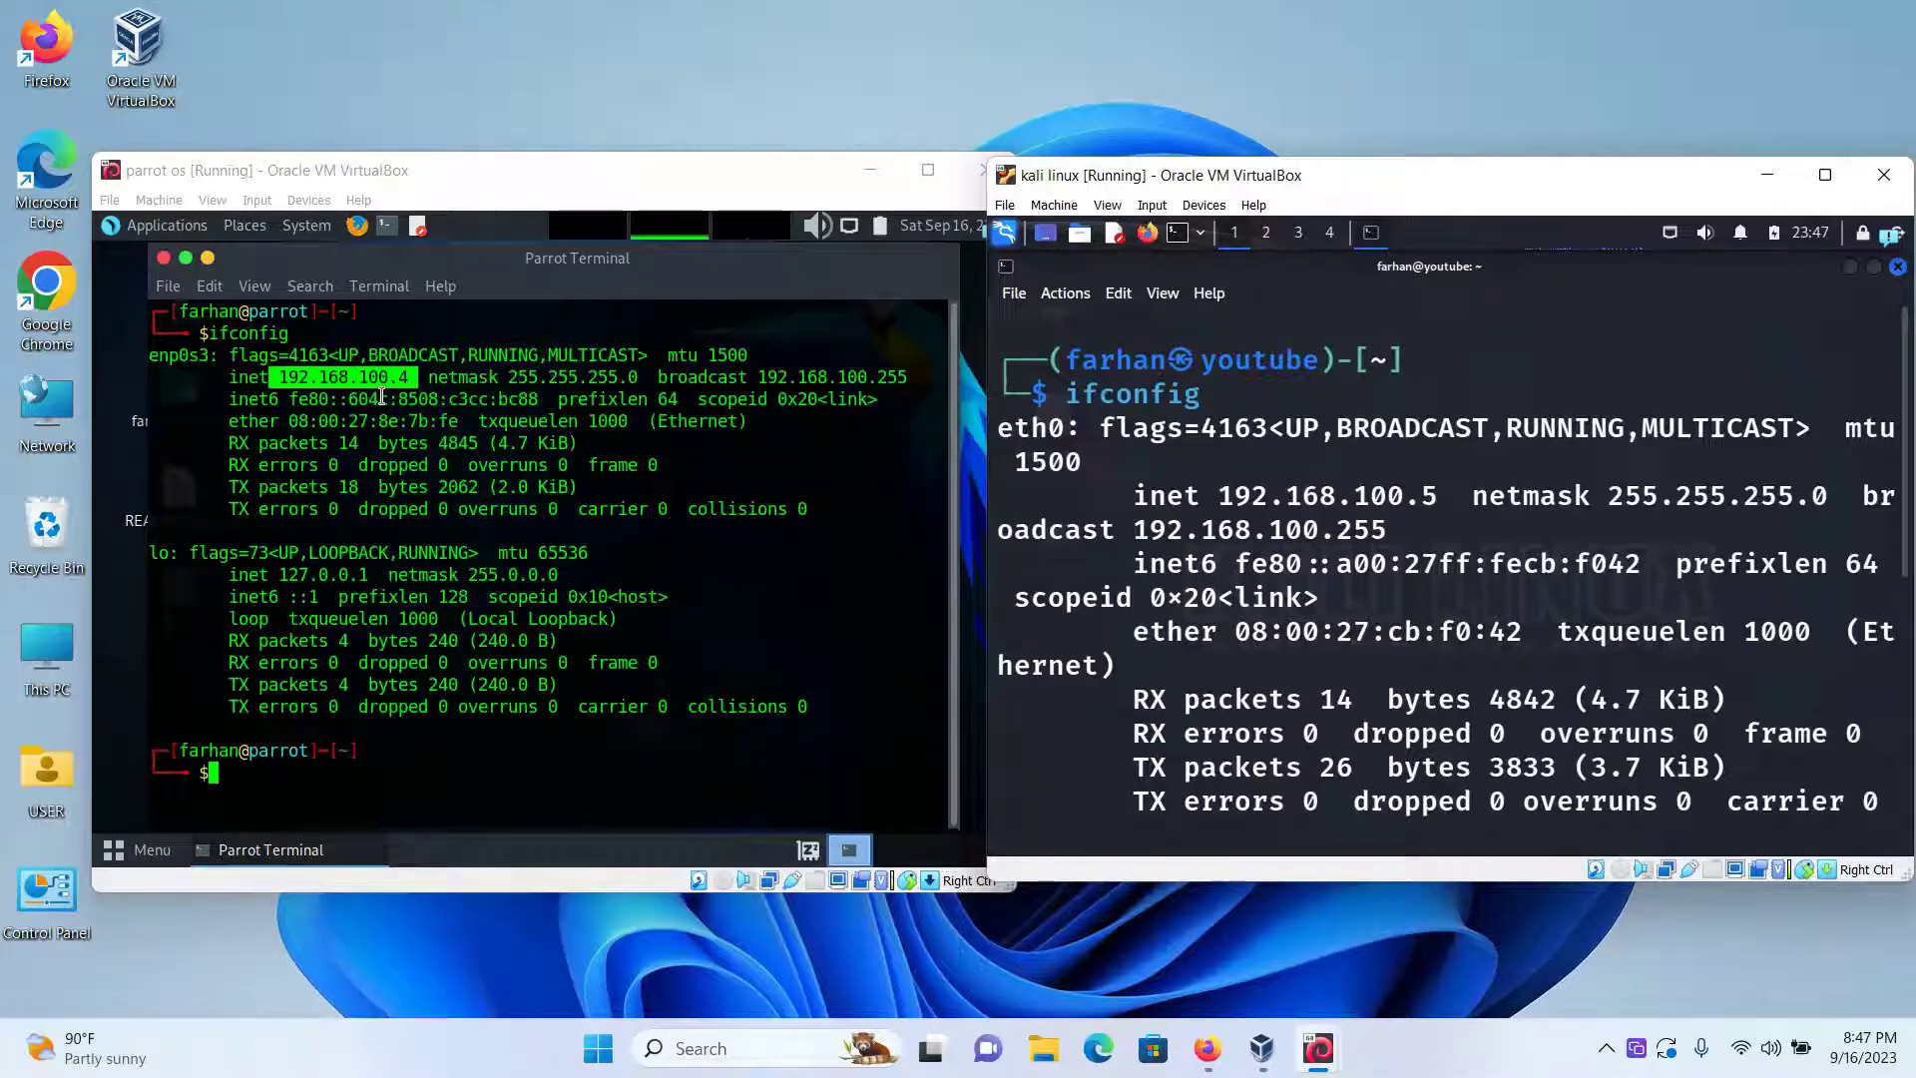
{"action": "left_click", "coordinate": [352, 780]}
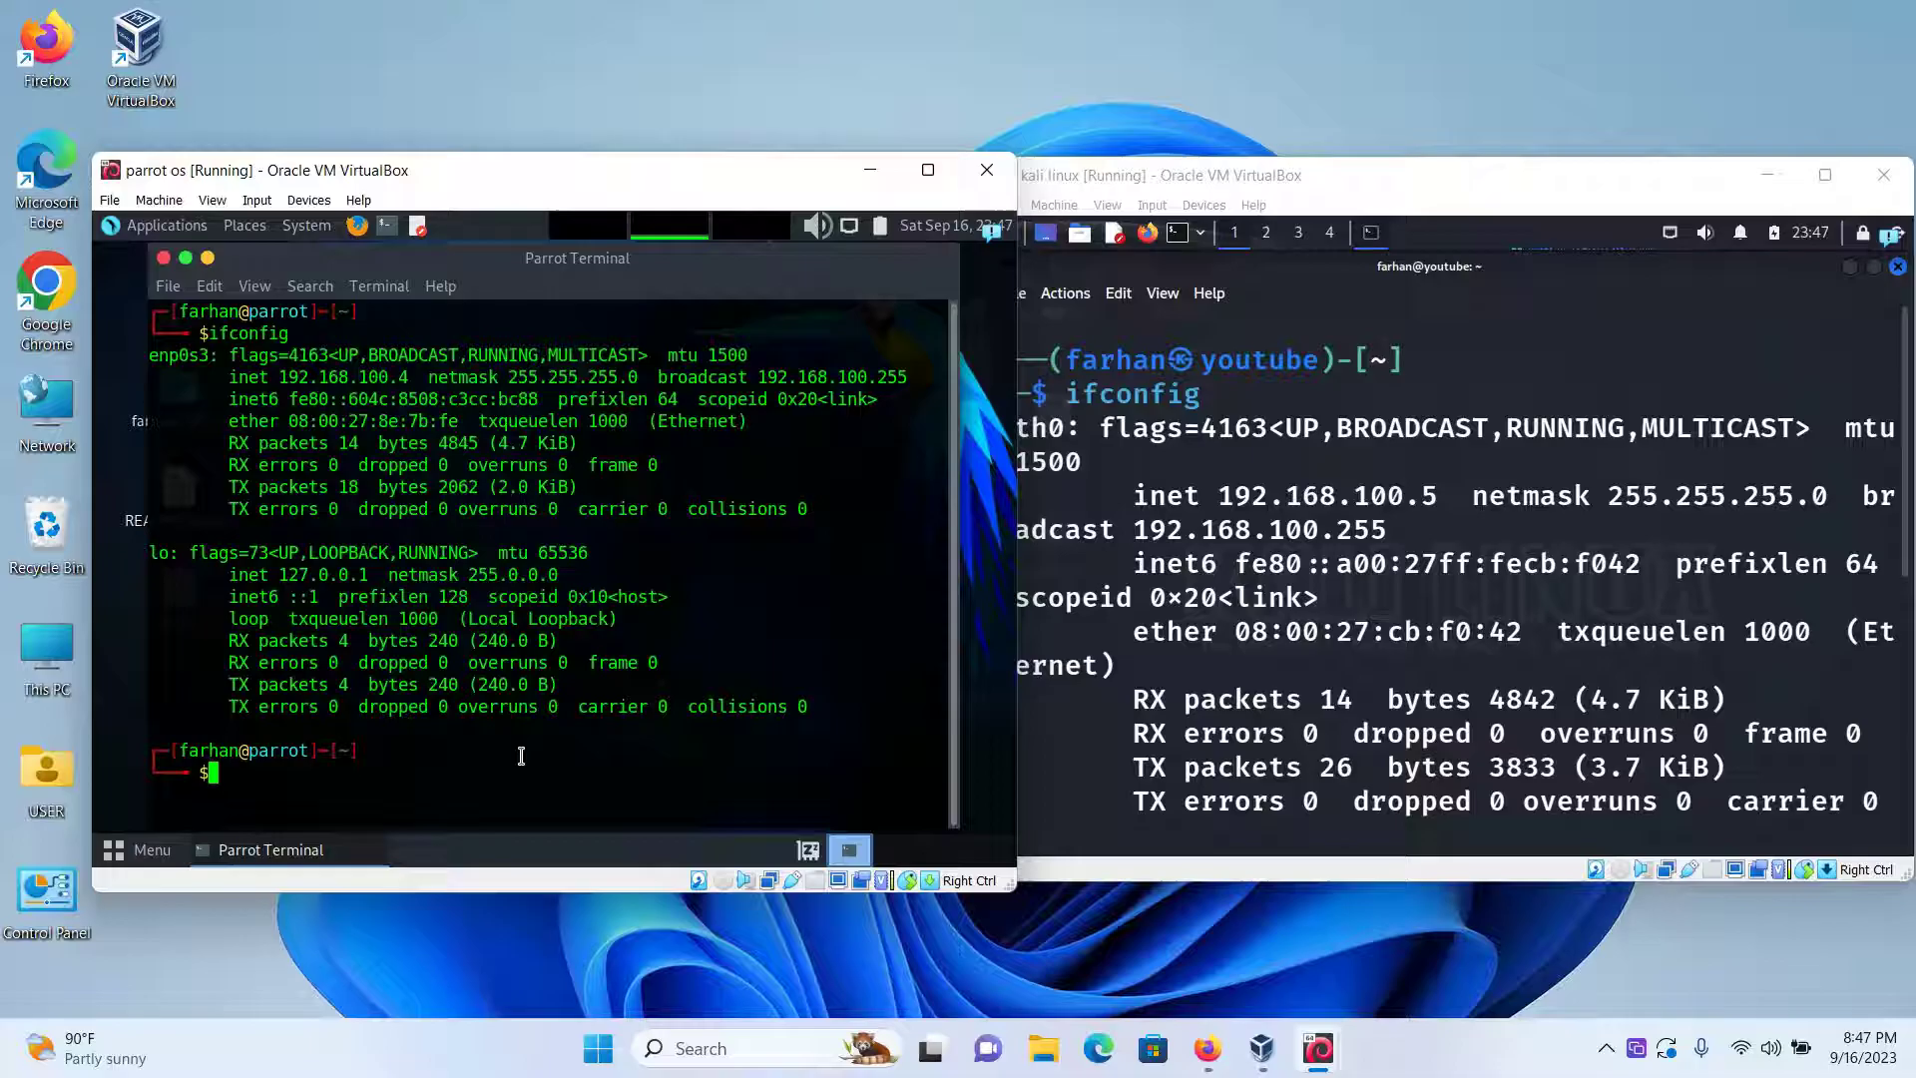
{"action": "type", "text": "ping 19"}
{"action": "type", "text": "2."}
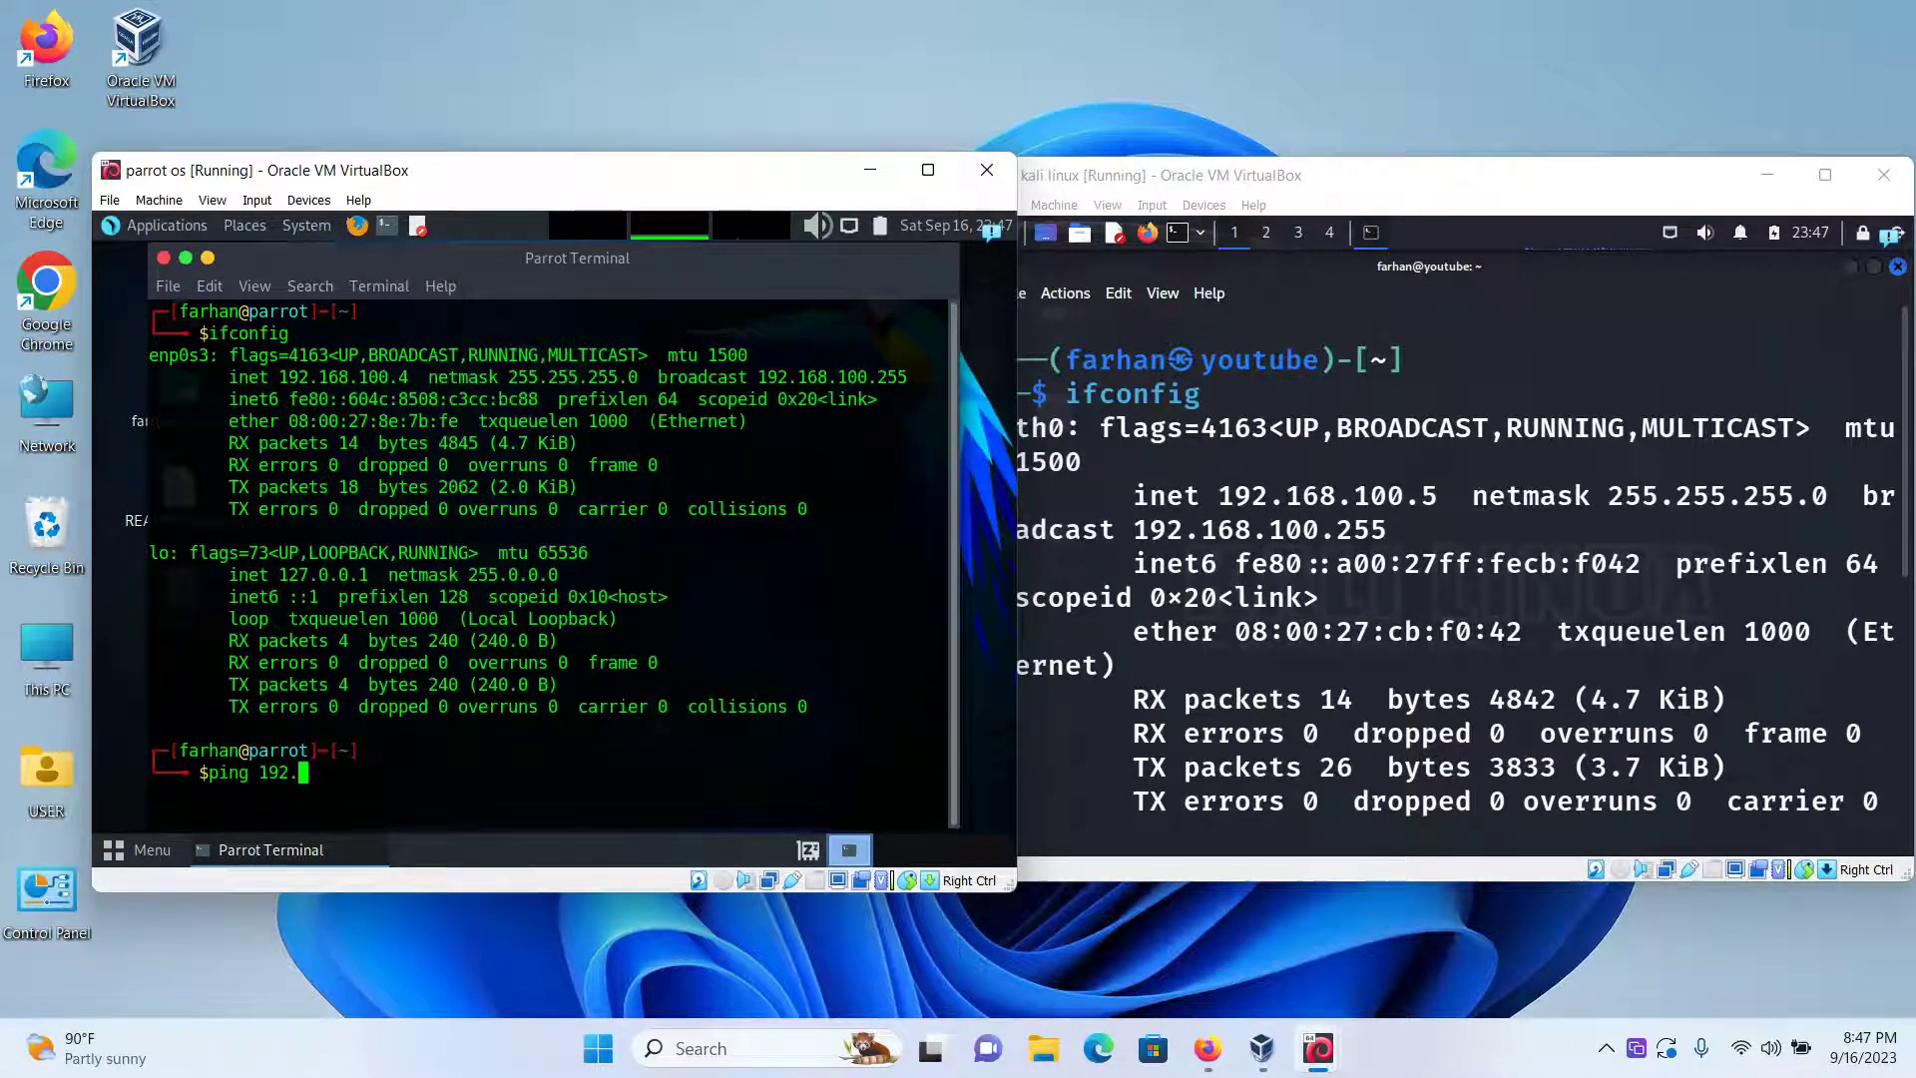
{"action": "type", "text": "168.100.5"}
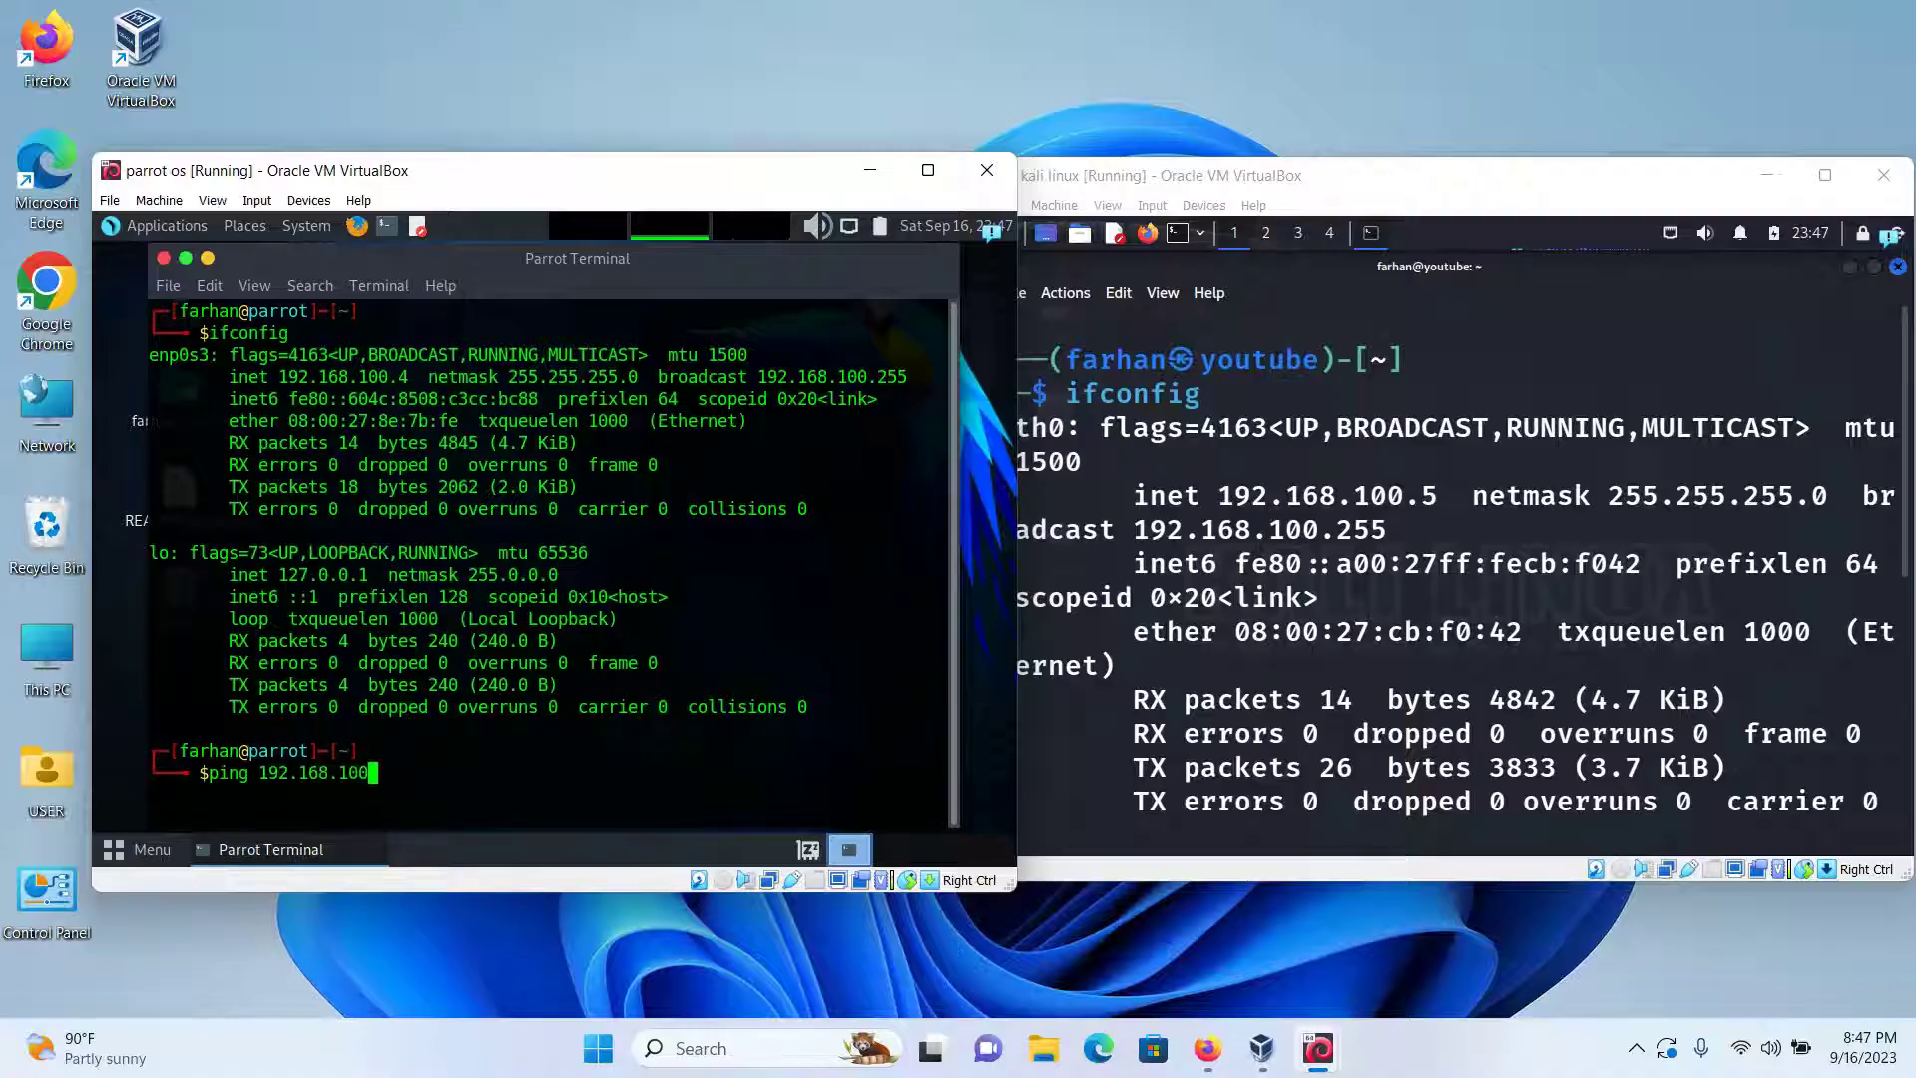
- Run ping 192.168.100.5 in the Parrot terminal
{"action": "key", "text": "Return"}
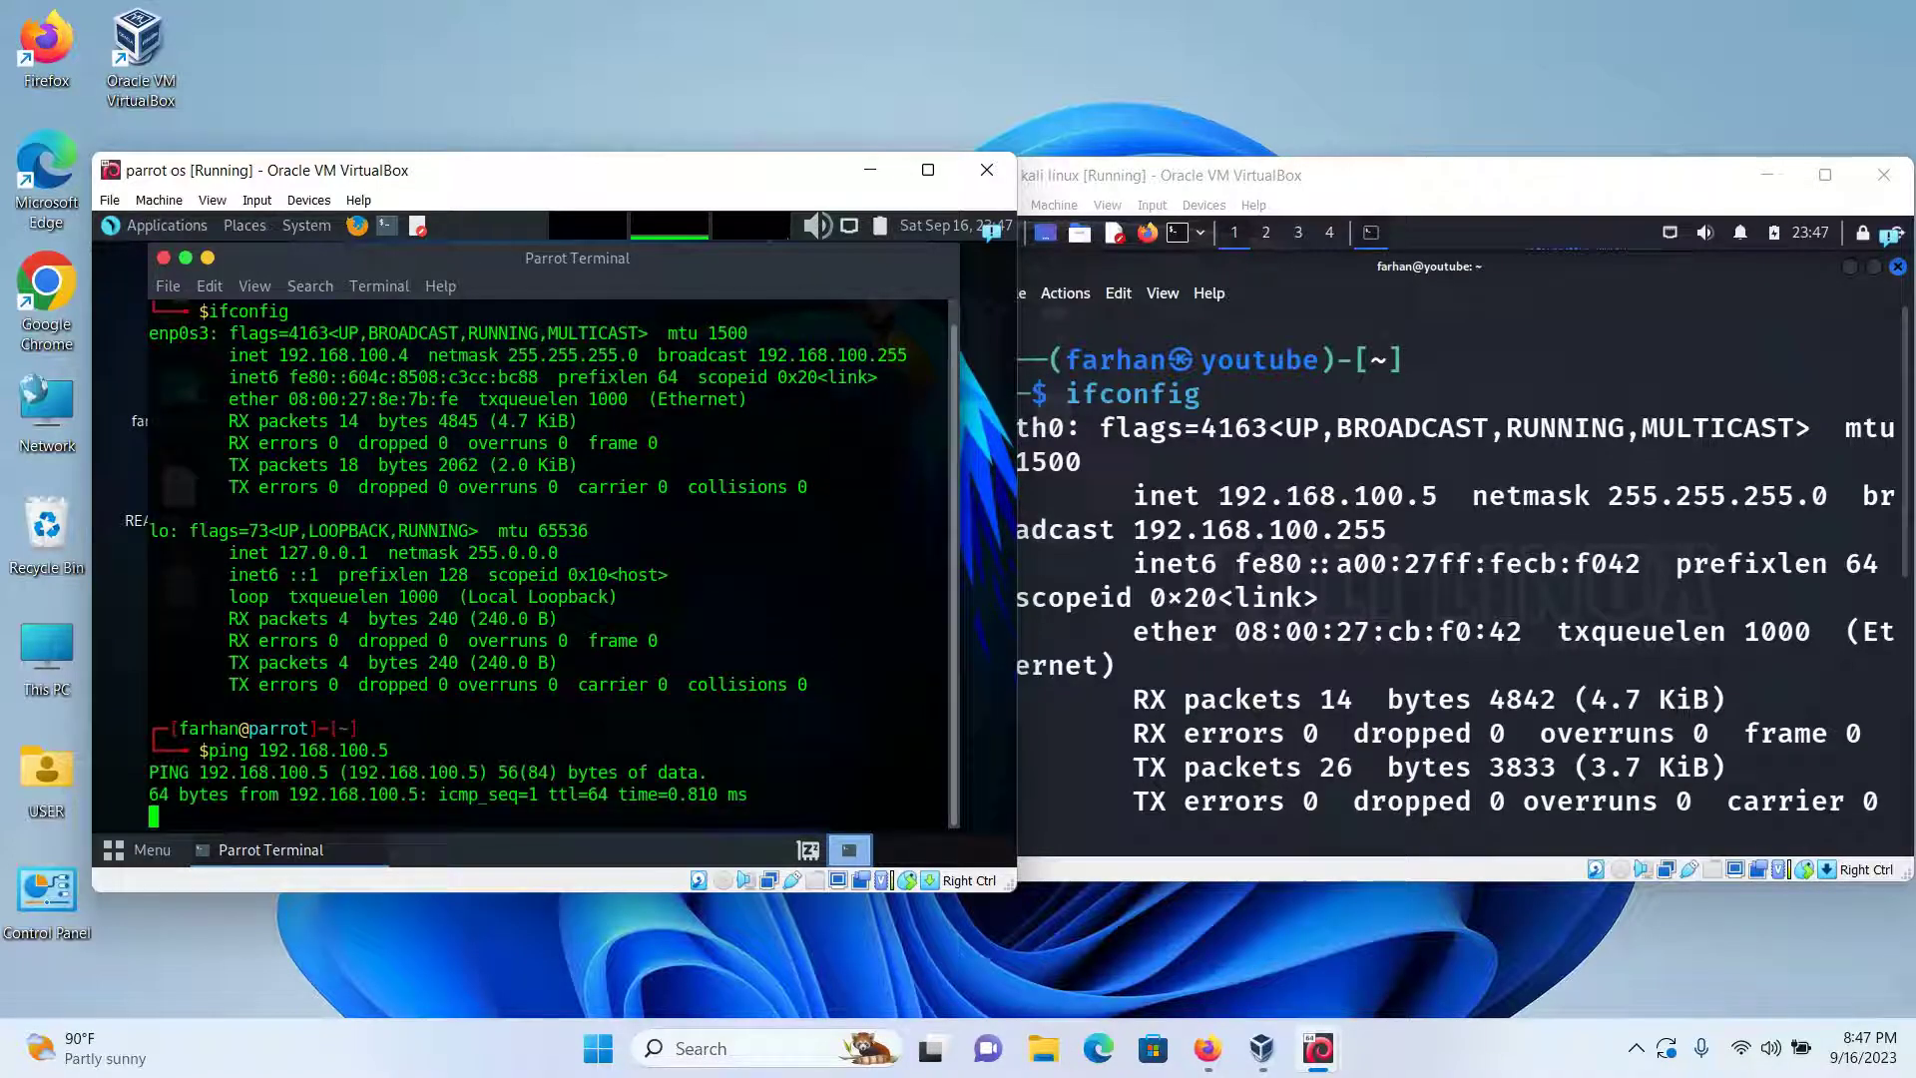